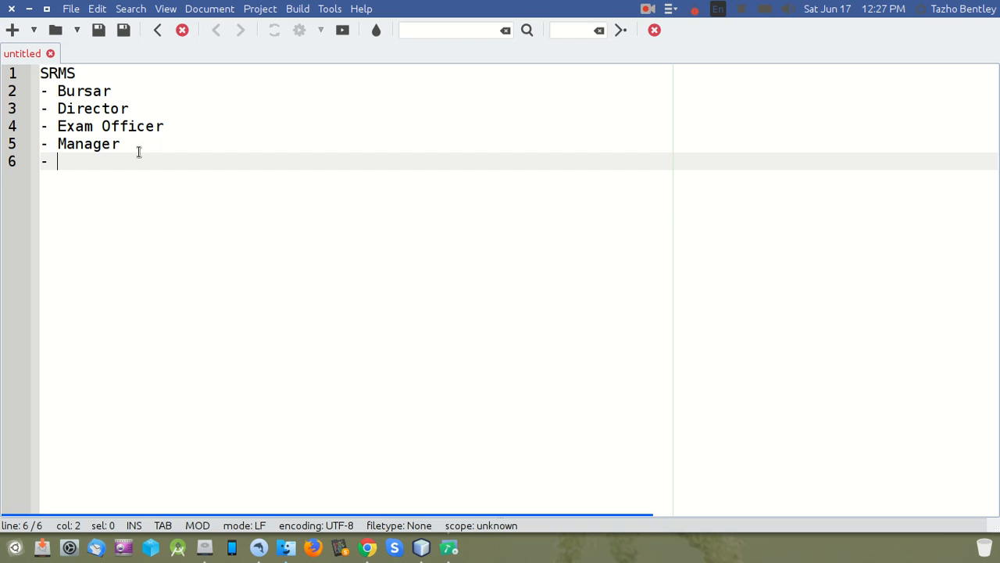
# Add 'Super HOD' as the sixth SRMS role in Geany and bring up the records login page
pyautogui.write('Super HOD')
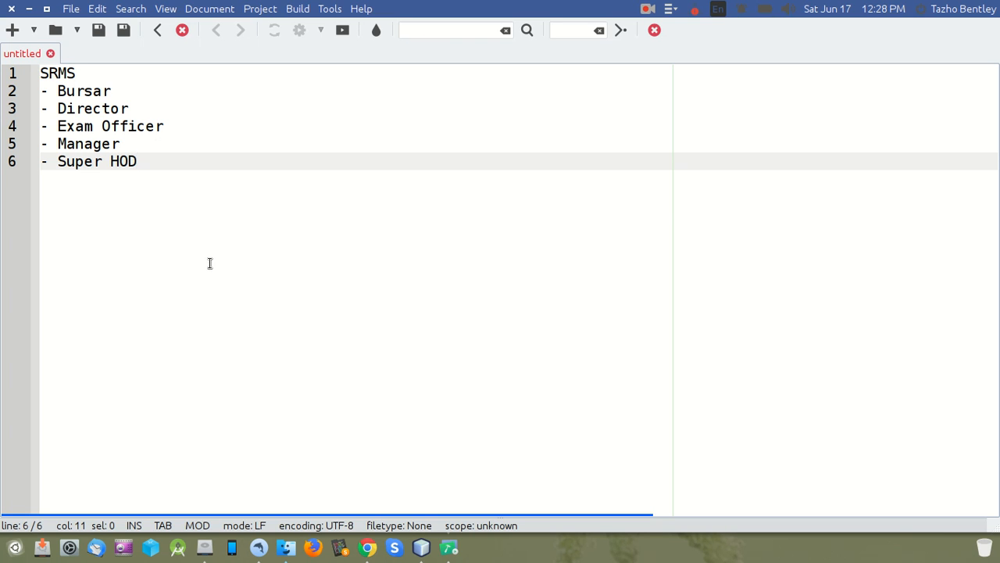
pyautogui.click(368, 547)
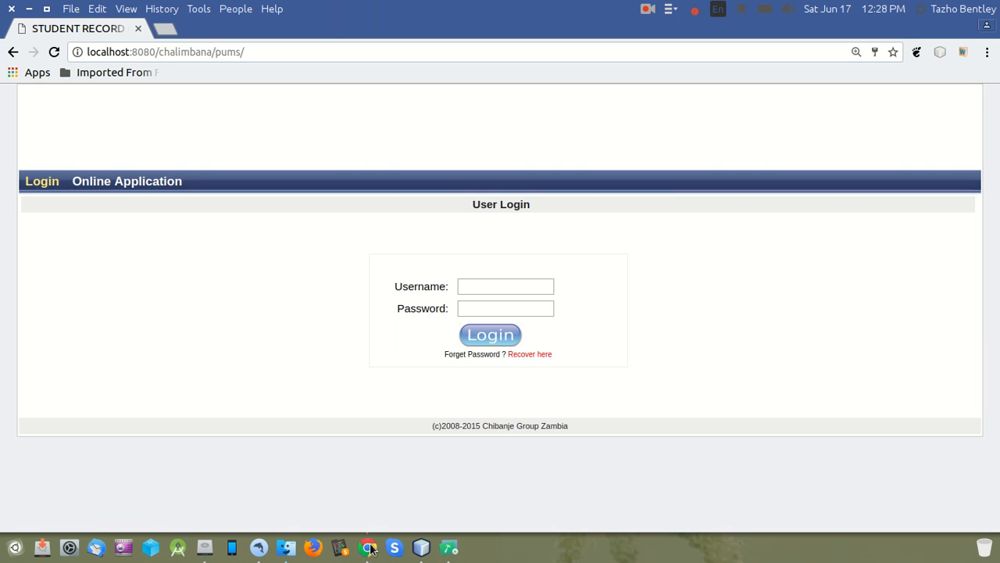
# Log in as the exam officer using the saved username and the account password
pyautogui.click(517, 287)
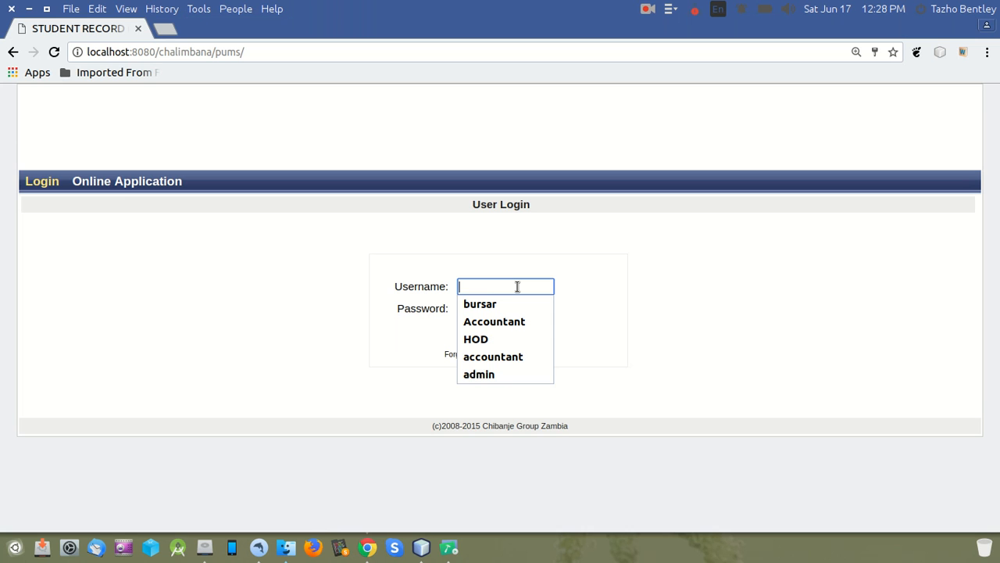
pyautogui.write('Mson')
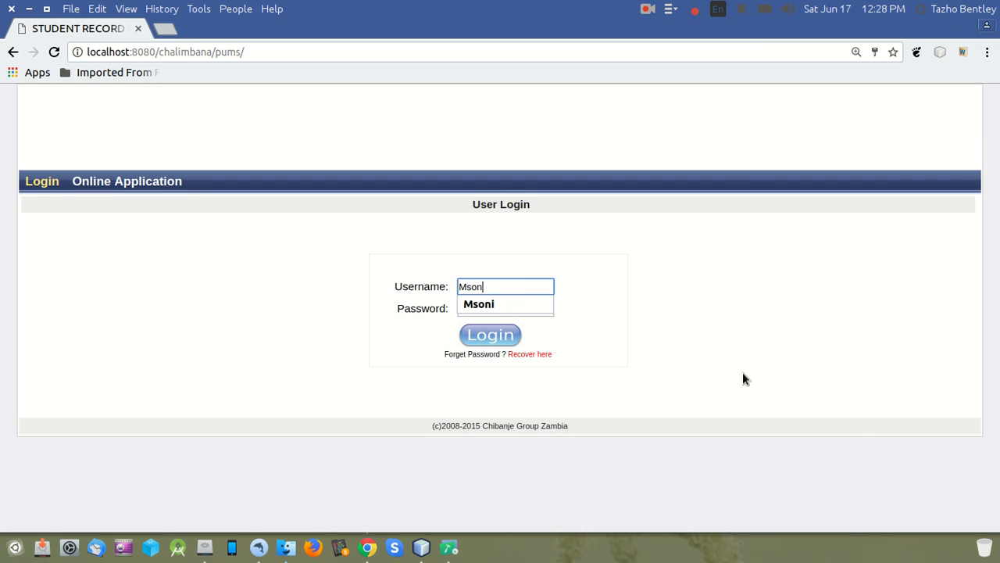
pyautogui.click(490, 304)
pyautogui.click(492, 309)
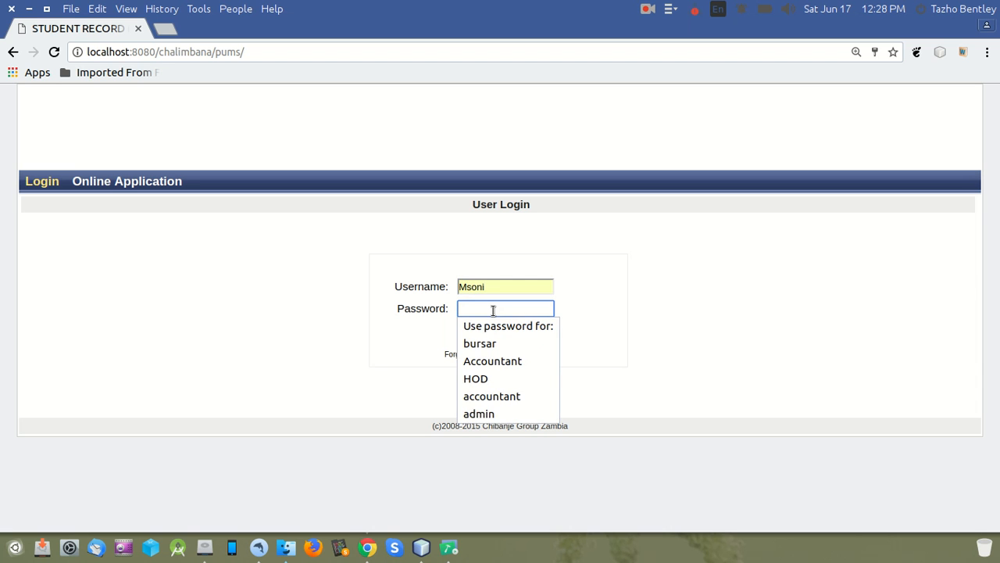
pyautogui.write('••••••')
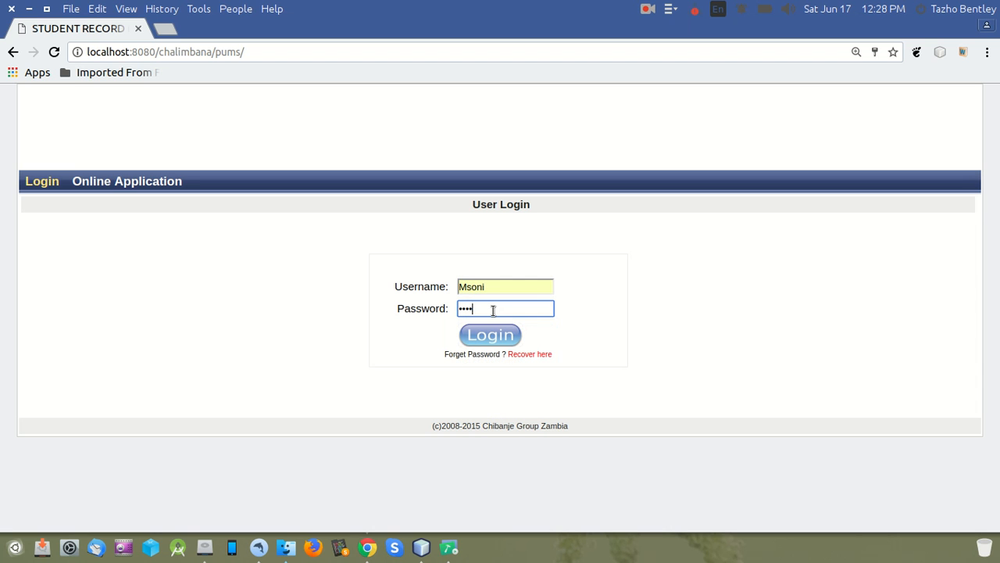
pyautogui.write('••')
pyautogui.click(504, 339)
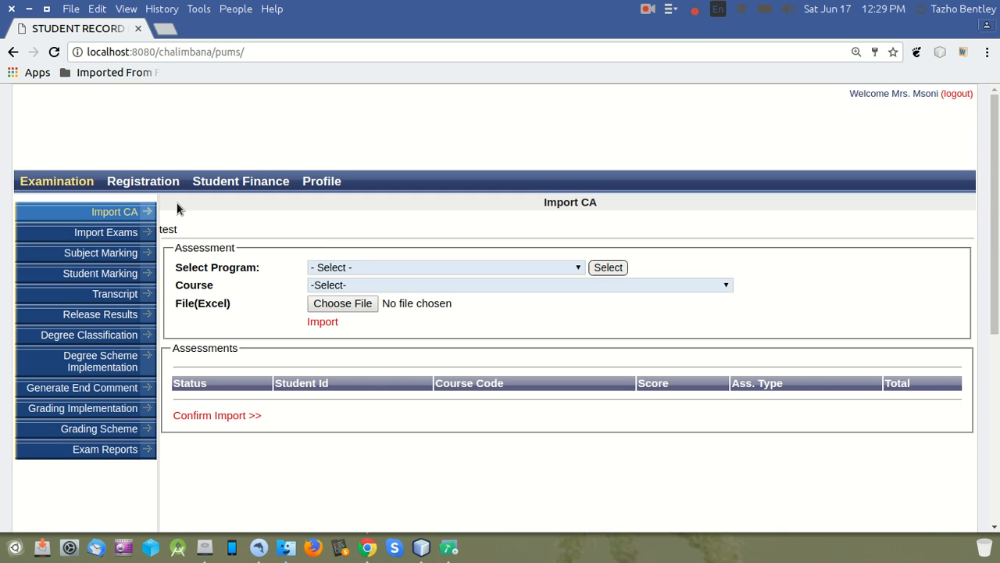
# Browse the 1001 - SCHOOL OF EDUCATION courses on Import CA, then switch to Import Exams
pyautogui.click(427, 270)
pyautogui.click(442, 306)
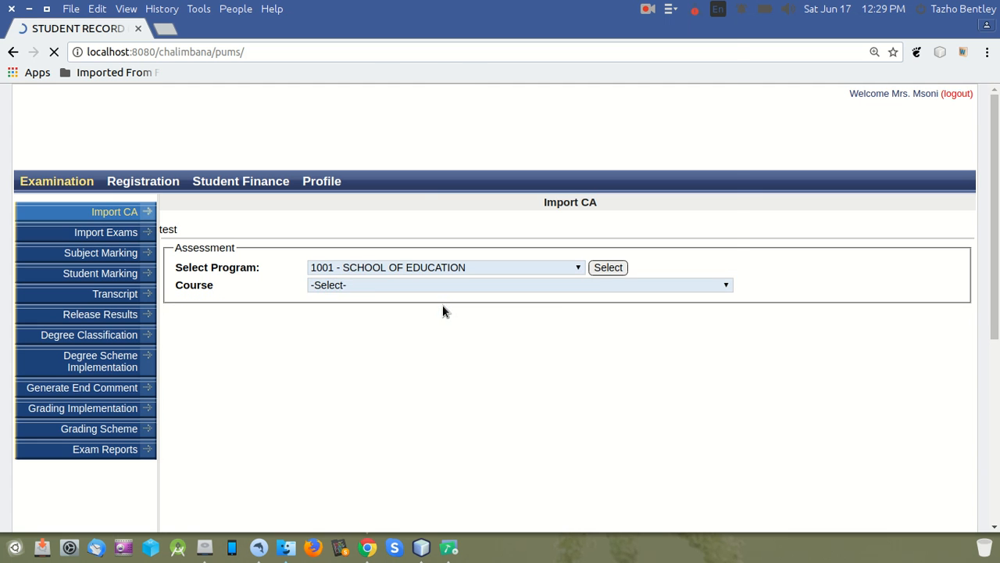
pyautogui.click(444, 286)
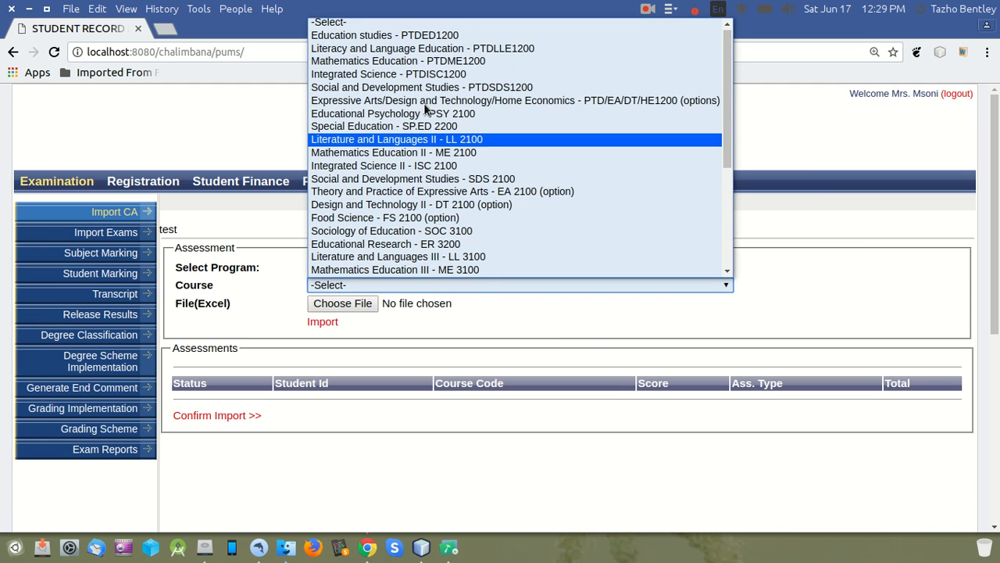
pyautogui.scroll(-5, 448, 197)
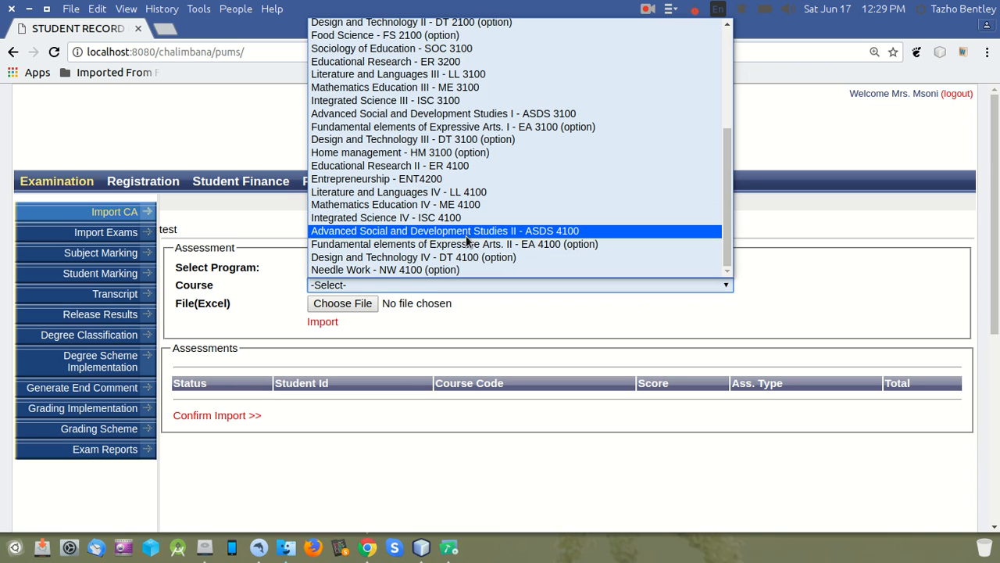
pyautogui.click(270, 311)
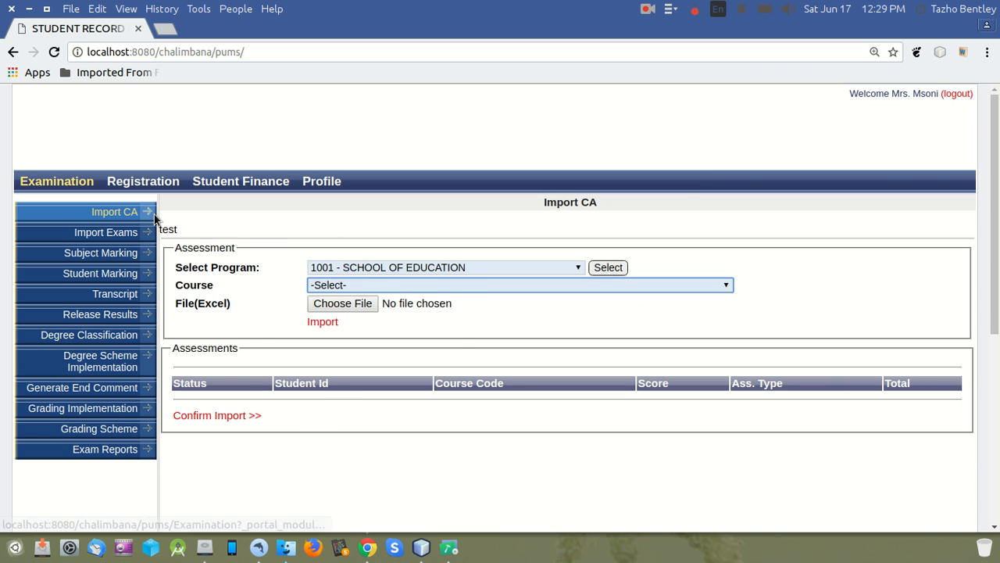
pyautogui.click(109, 234)
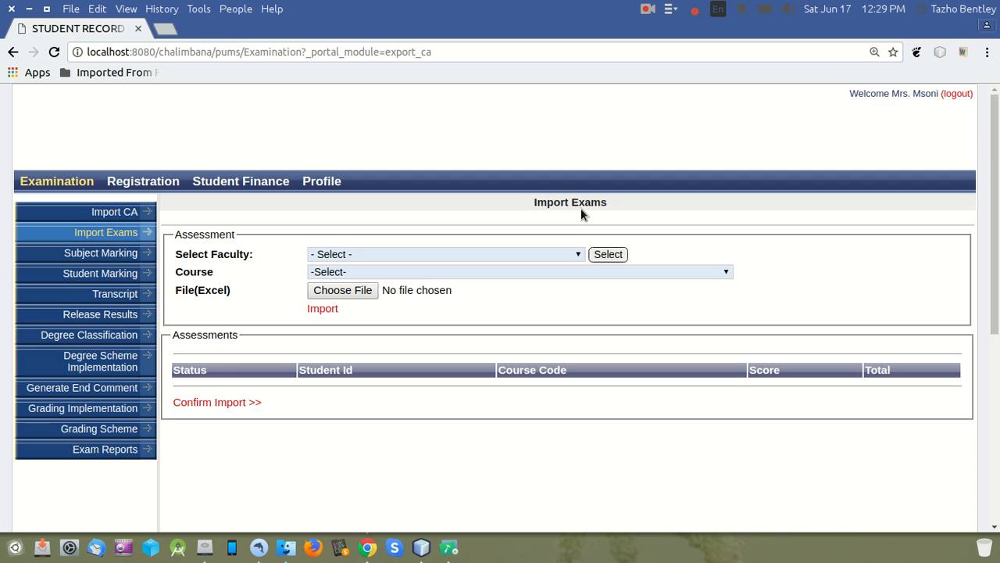
# On Subject Marking, select PTD - PRIMARY TEACHERS DIPLOMA, PTDLLE1200 Literacy and Language Education, session April2016
pyautogui.click(117, 252)
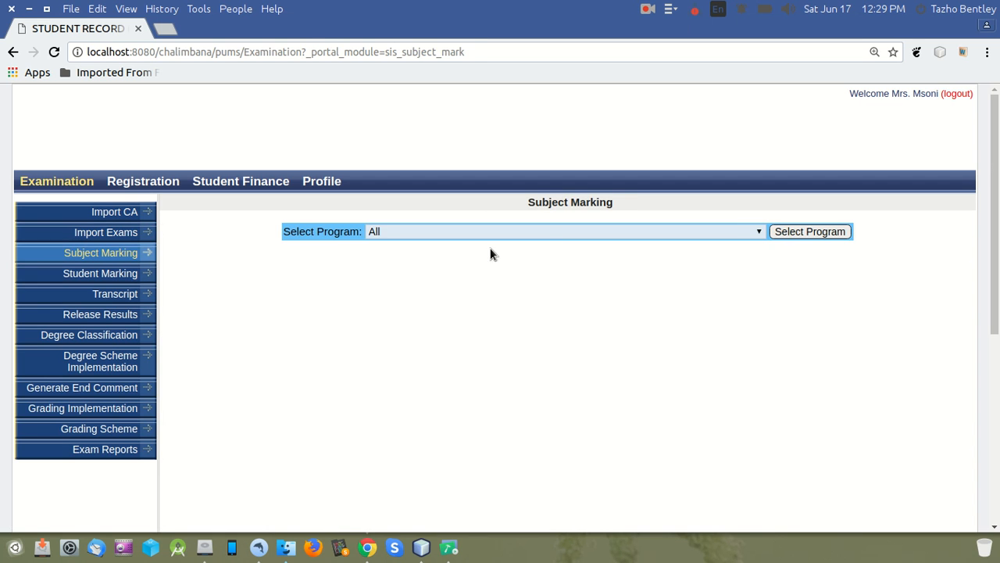
pyautogui.click(554, 231)
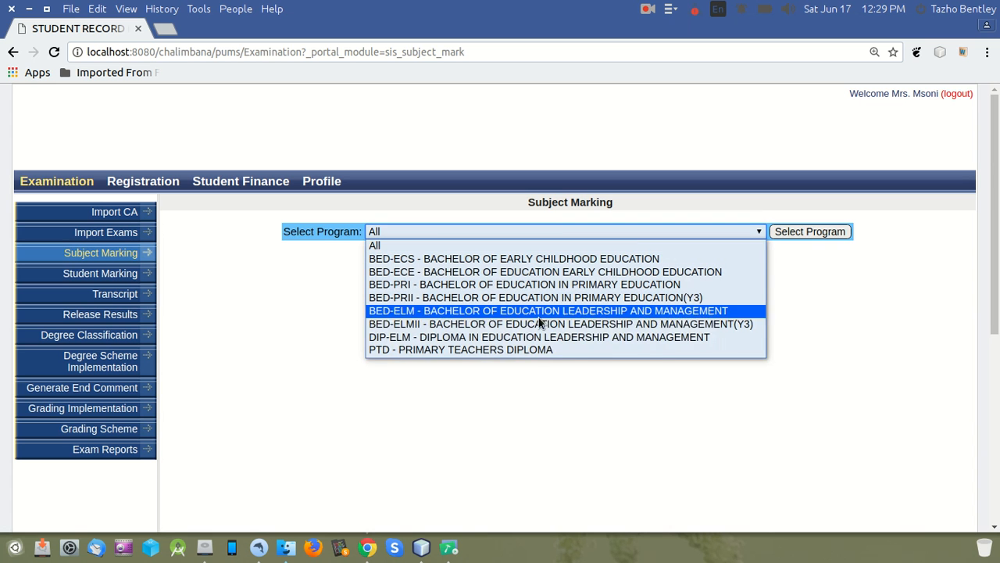
pyautogui.click(535, 350)
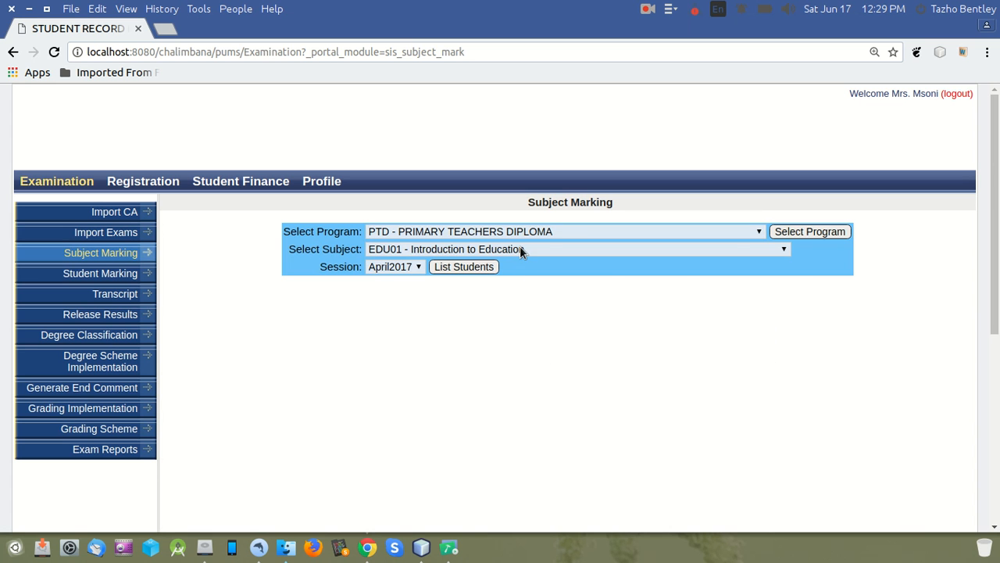
pyautogui.click(519, 248)
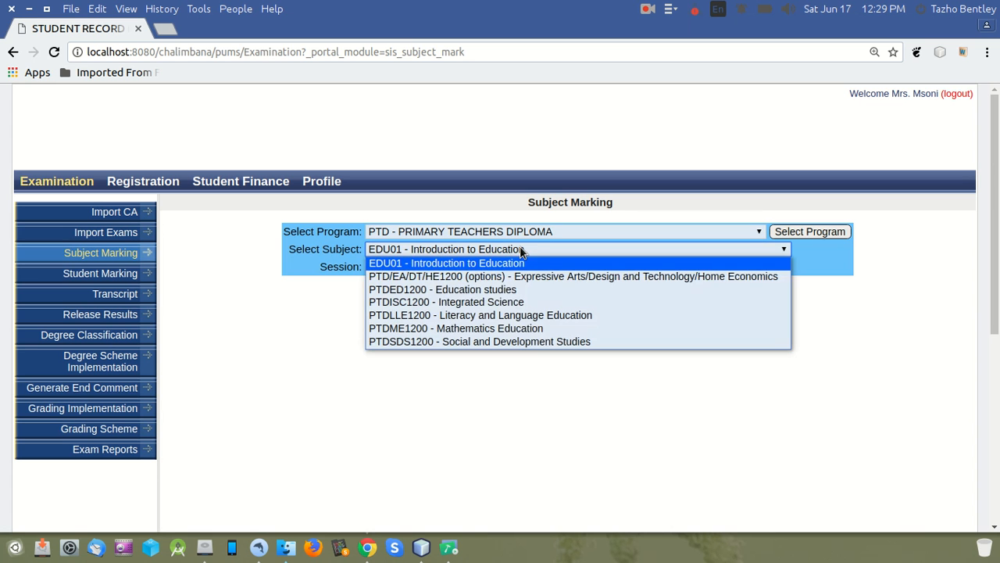
pyautogui.click(529, 315)
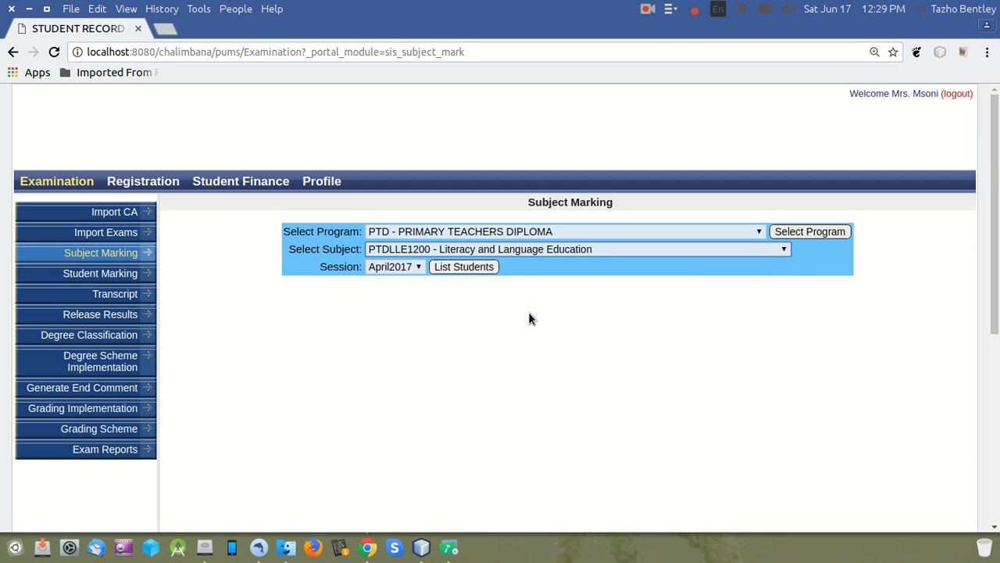
pyautogui.click(393, 266)
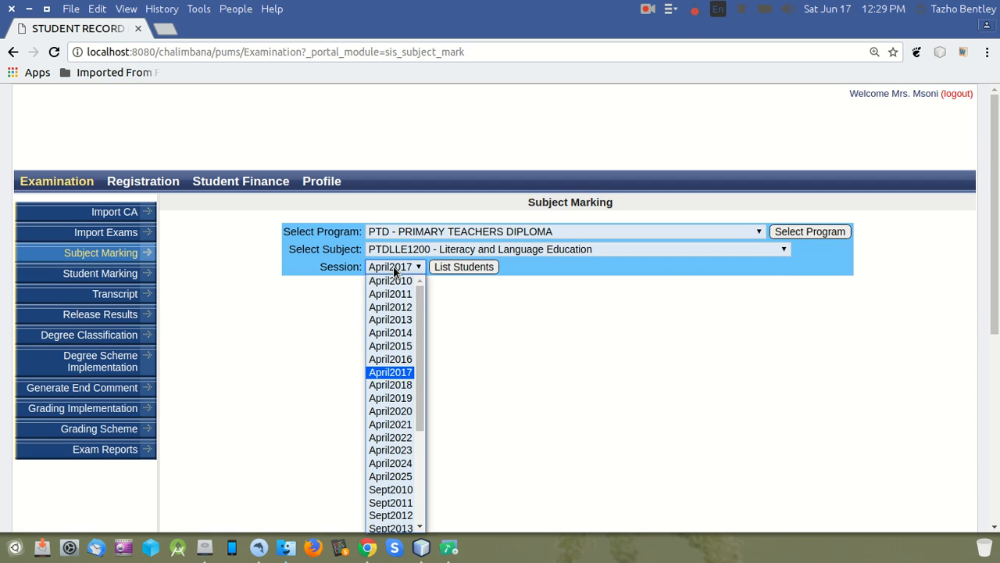
pyautogui.click(395, 359)
# List and review the April2016 PTDLLE1200 final exam, CA marks and grades, then go to Student Marking
pyautogui.click(463, 265)
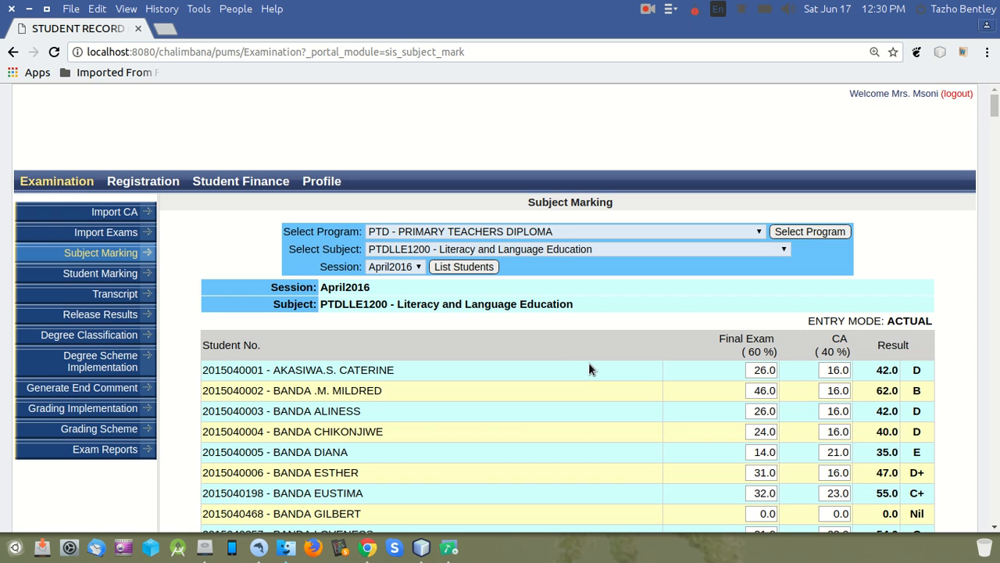
pyautogui.scroll(-3, 590, 364)
pyautogui.scroll(3, 590, 364)
pyautogui.scroll(-3, 557, 377)
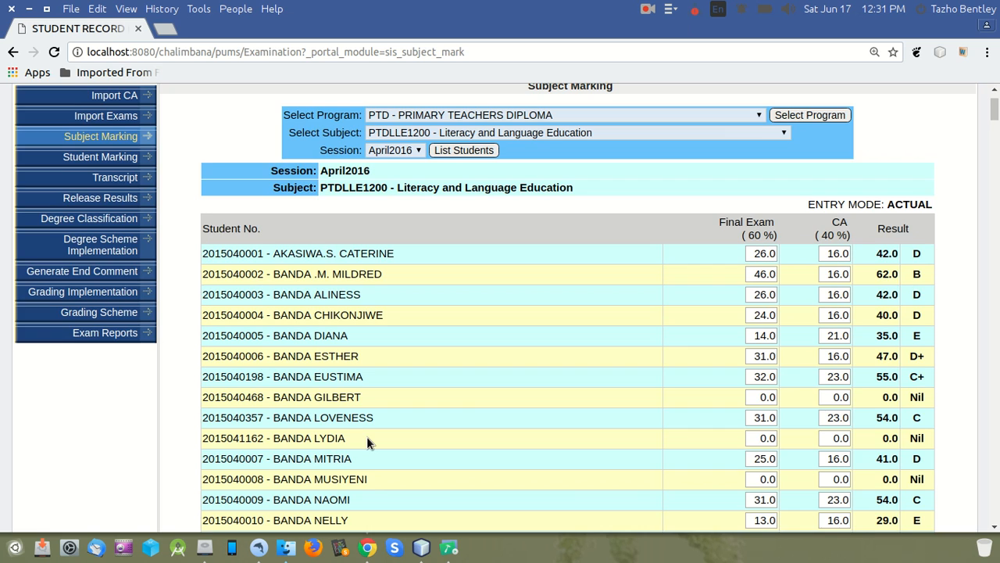
pyautogui.scroll(-3, 366, 436)
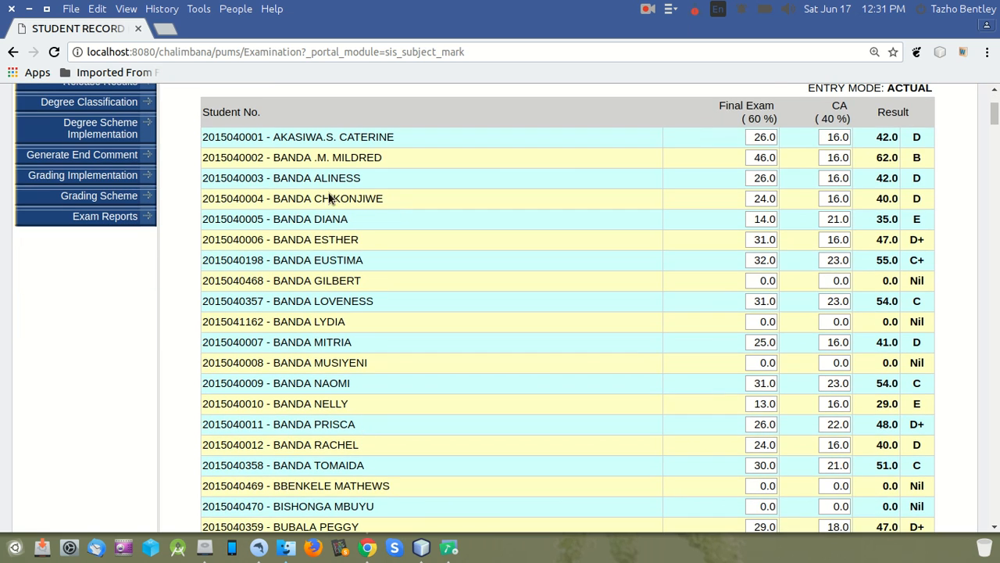
pyautogui.scroll(-6, 325, 371)
pyautogui.scroll(12, 325, 375)
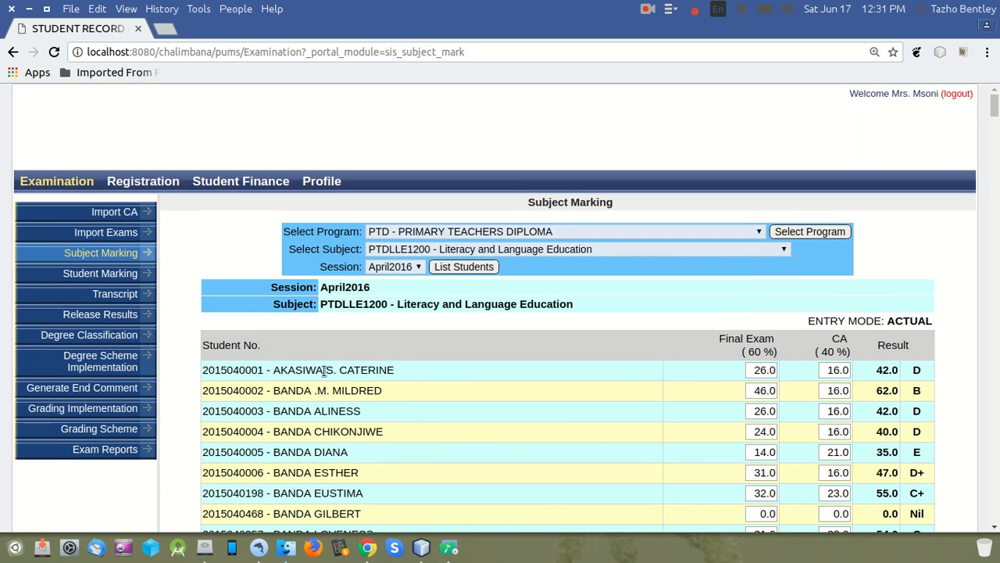
pyautogui.click(600, 250)
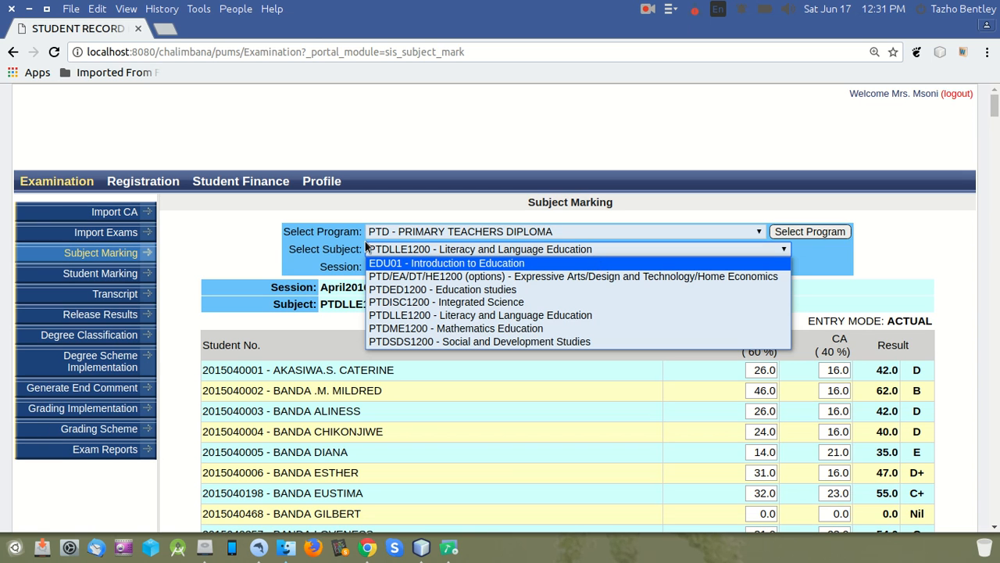
pyautogui.click(196, 243)
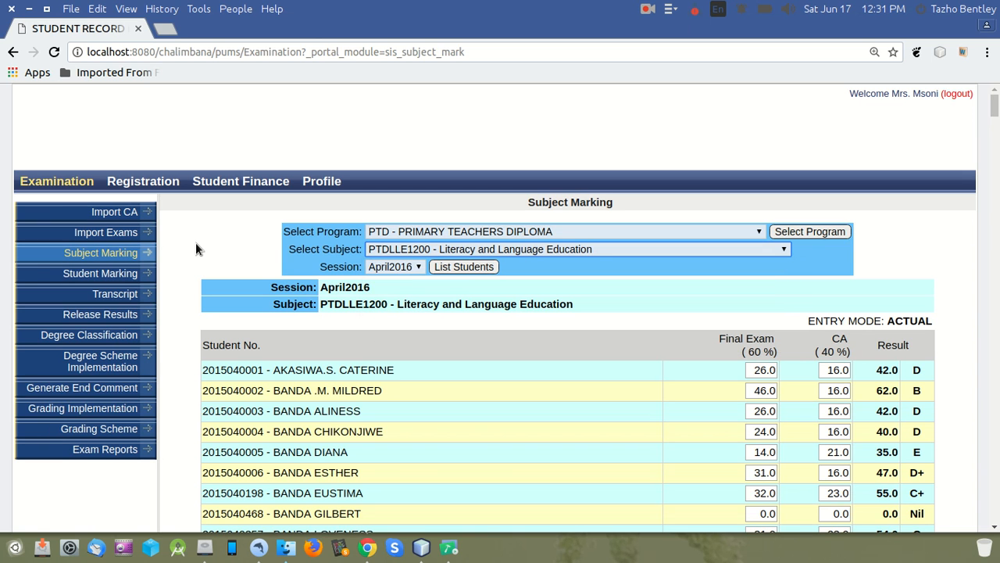
pyautogui.click(99, 280)
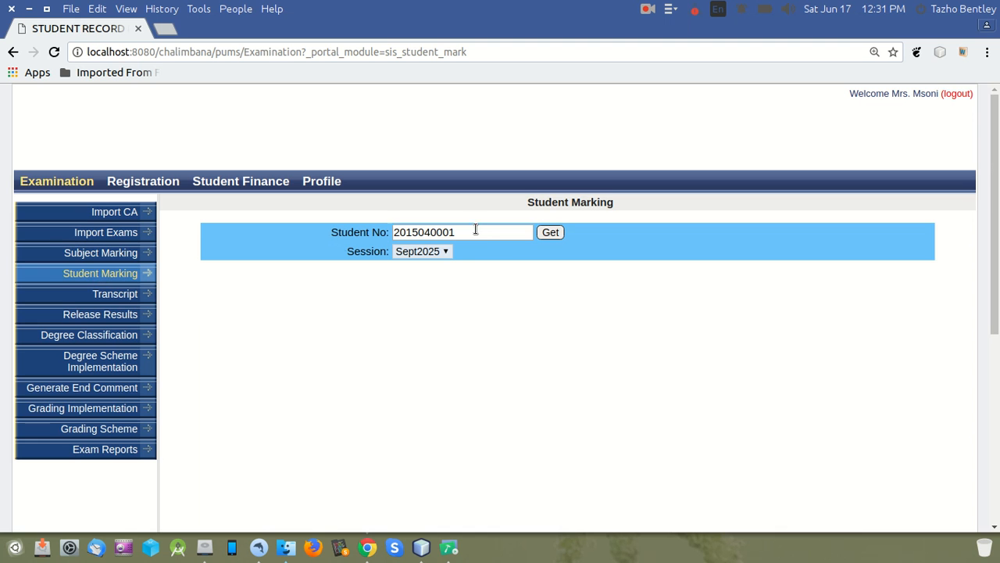
pyautogui.click(445, 250)
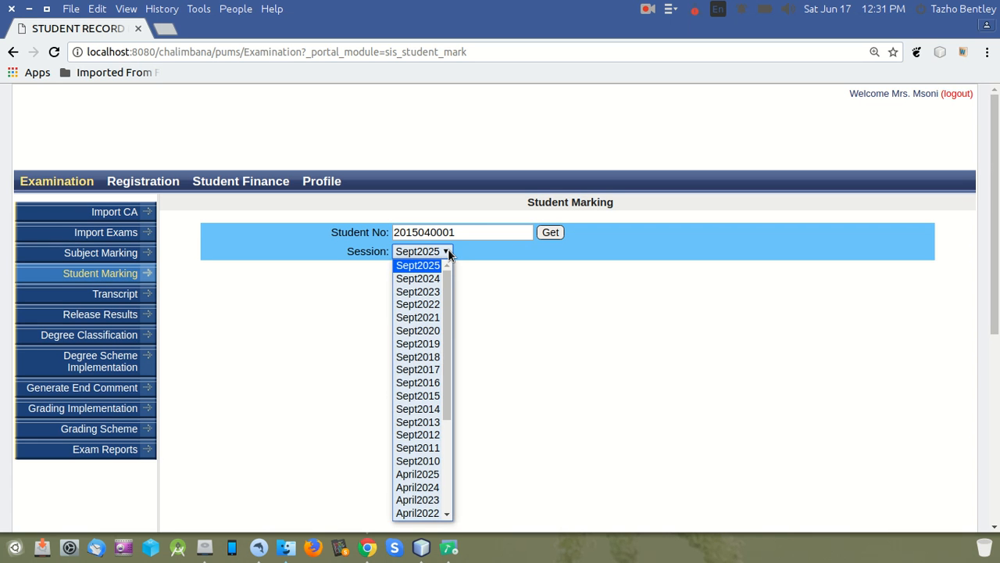
pyautogui.scroll(-4, 414, 406)
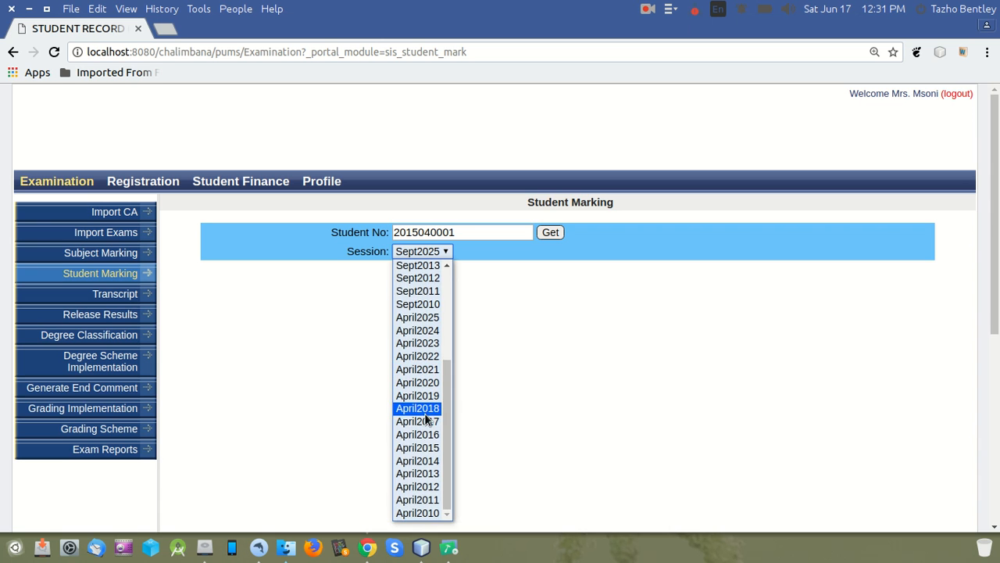
pyautogui.click(426, 436)
pyautogui.click(547, 233)
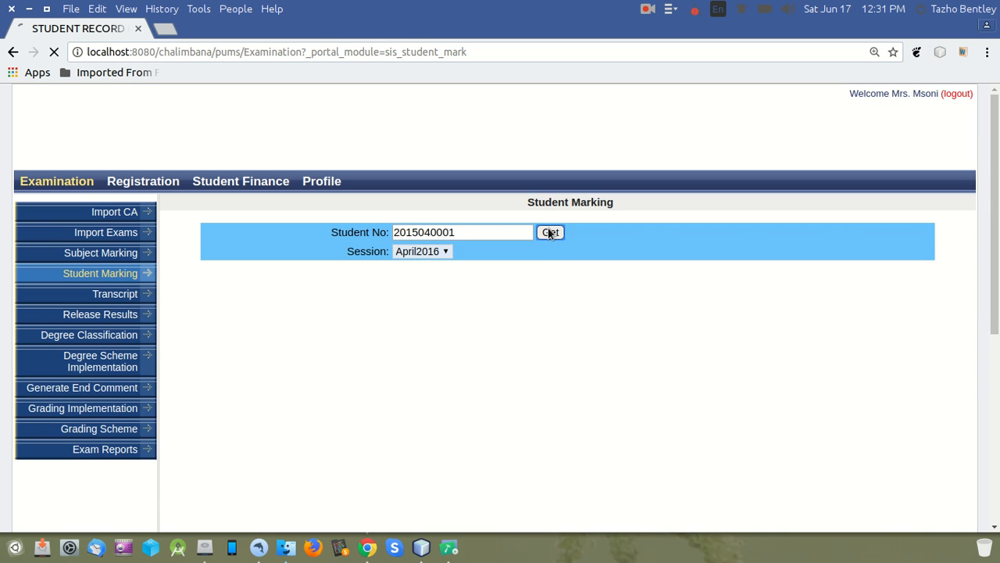
pyautogui.click(99, 275)
pyautogui.click(443, 250)
pyautogui.scroll(-4, 434, 352)
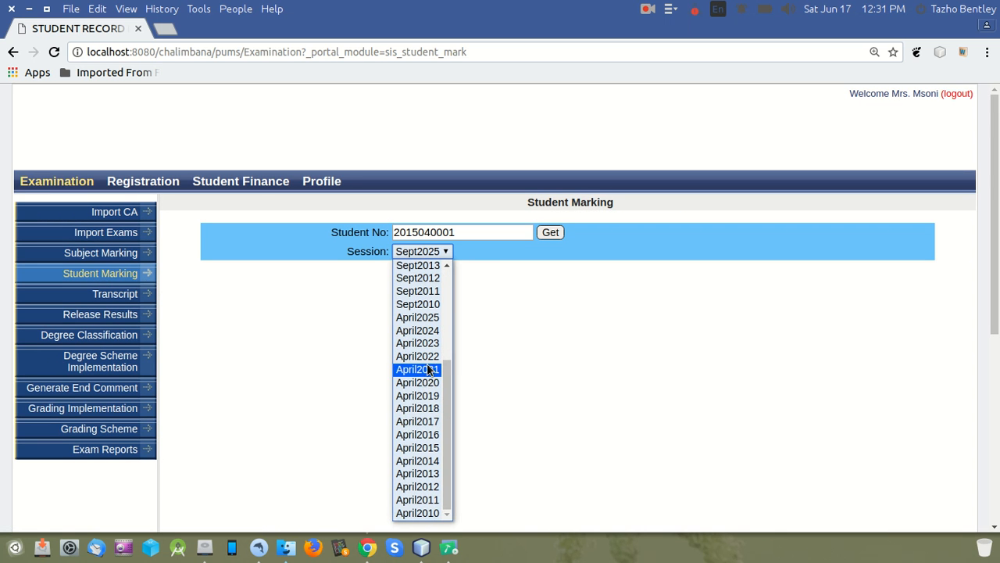
pyautogui.click(429, 419)
pyautogui.click(552, 234)
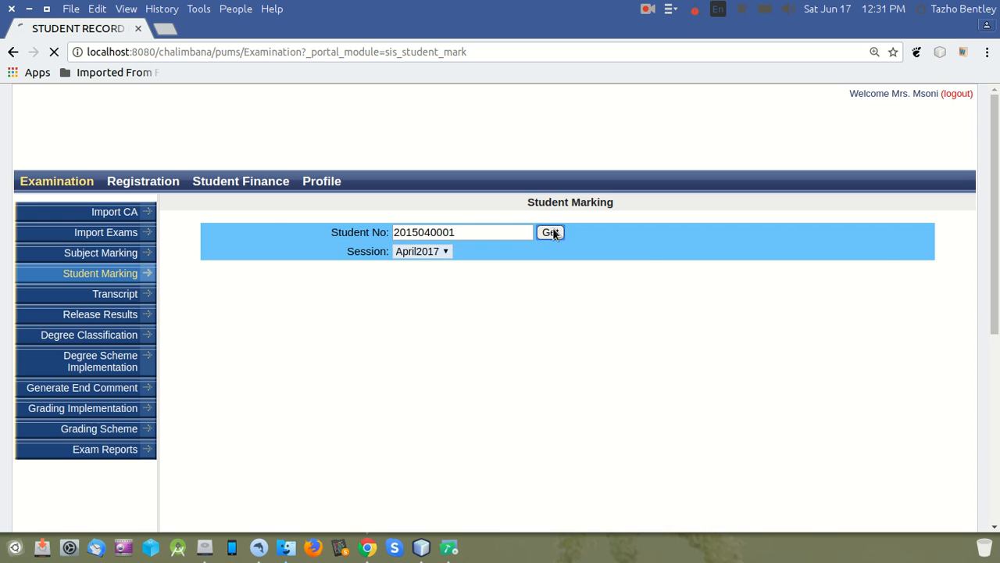
pyautogui.click(106, 268)
pyautogui.click(439, 255)
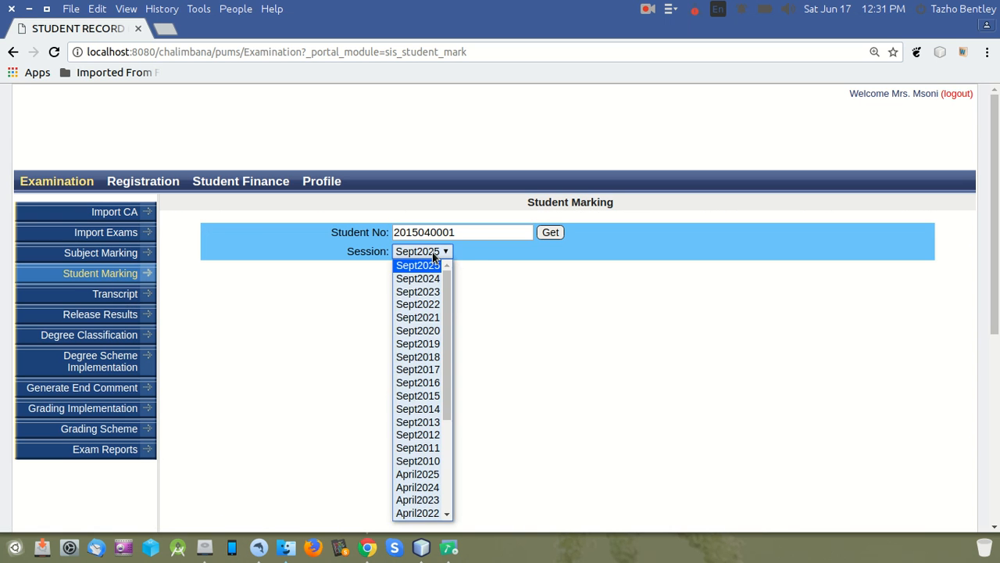
pyautogui.scroll(-4, 432, 351)
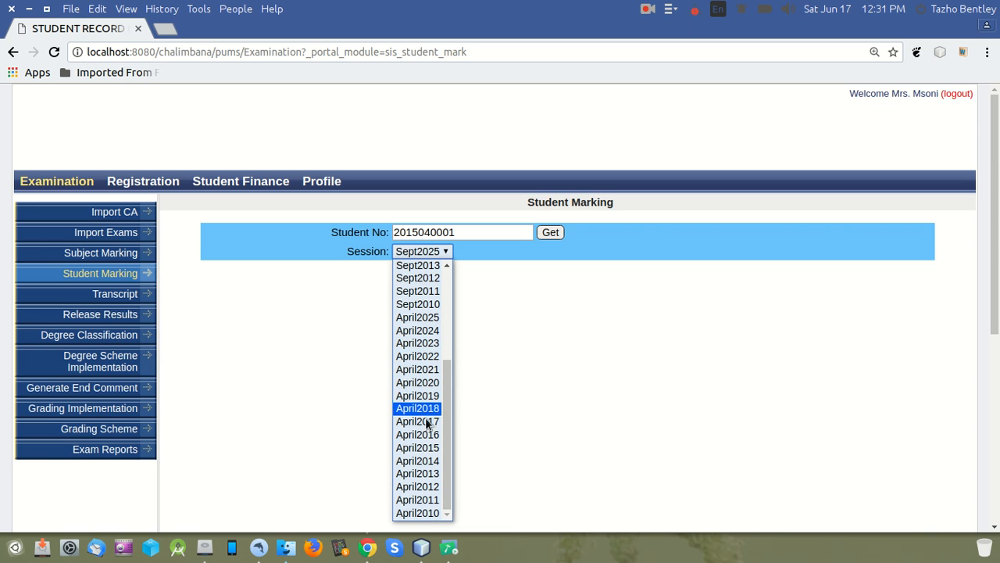
pyautogui.click(427, 446)
pyautogui.click(551, 232)
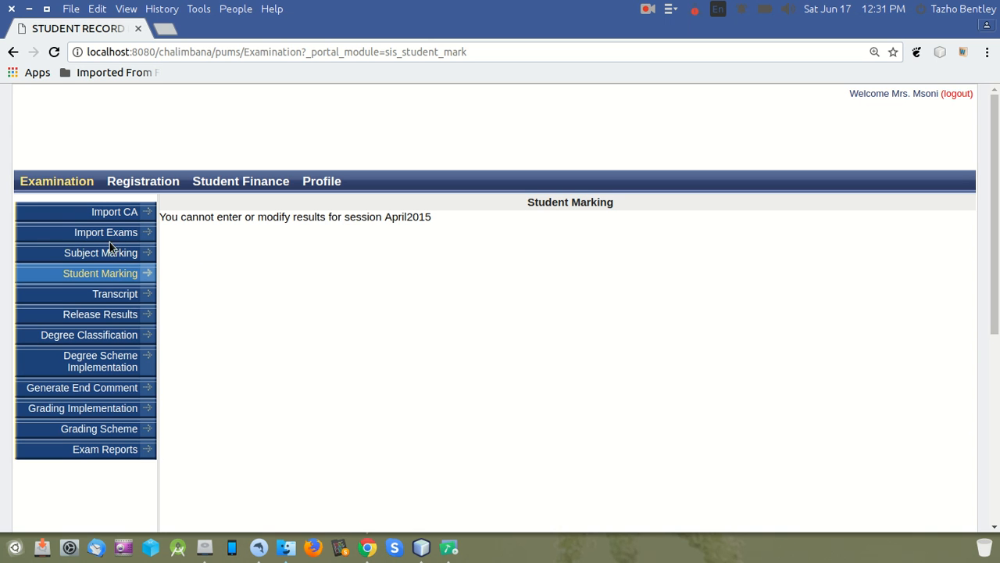
pyautogui.click(103, 275)
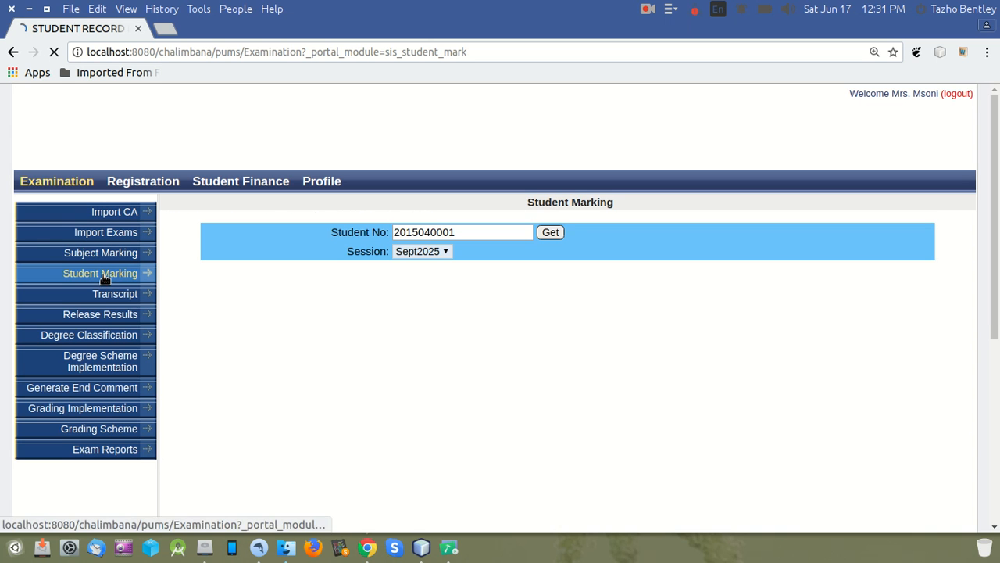
pyautogui.click(437, 251)
pyautogui.scroll(-4, 417, 422)
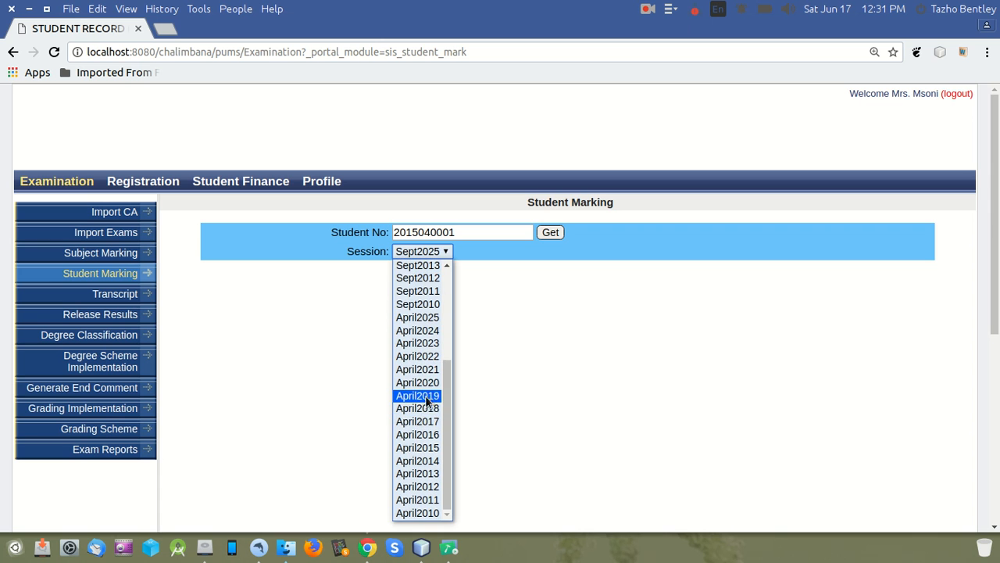
pyautogui.click(435, 434)
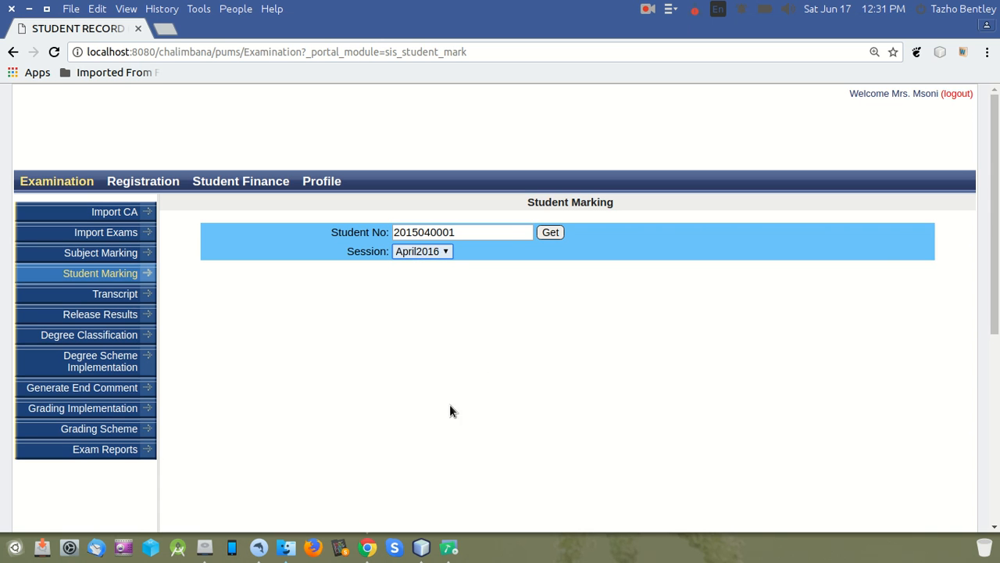
pyautogui.click(550, 232)
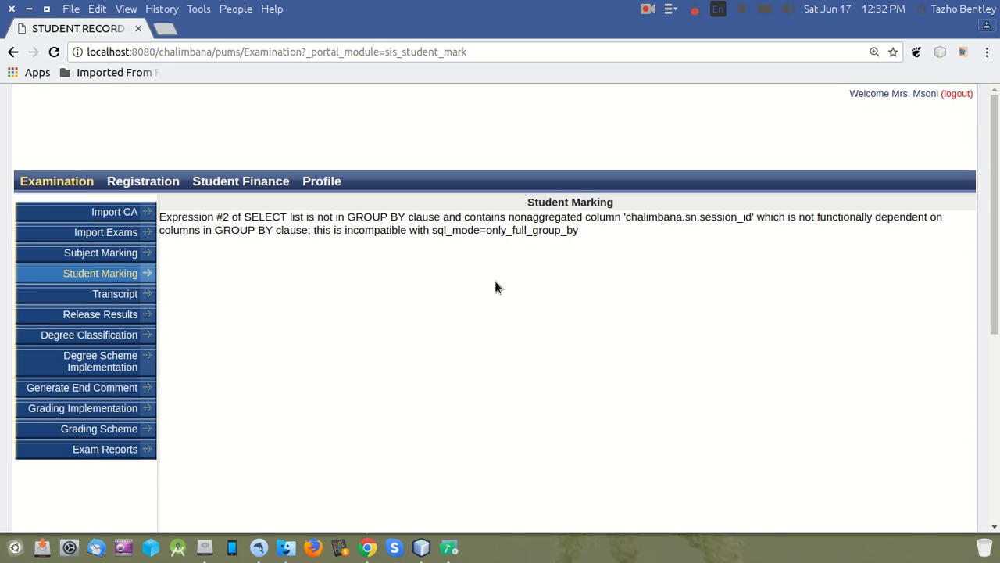
pyautogui.click(123, 269)
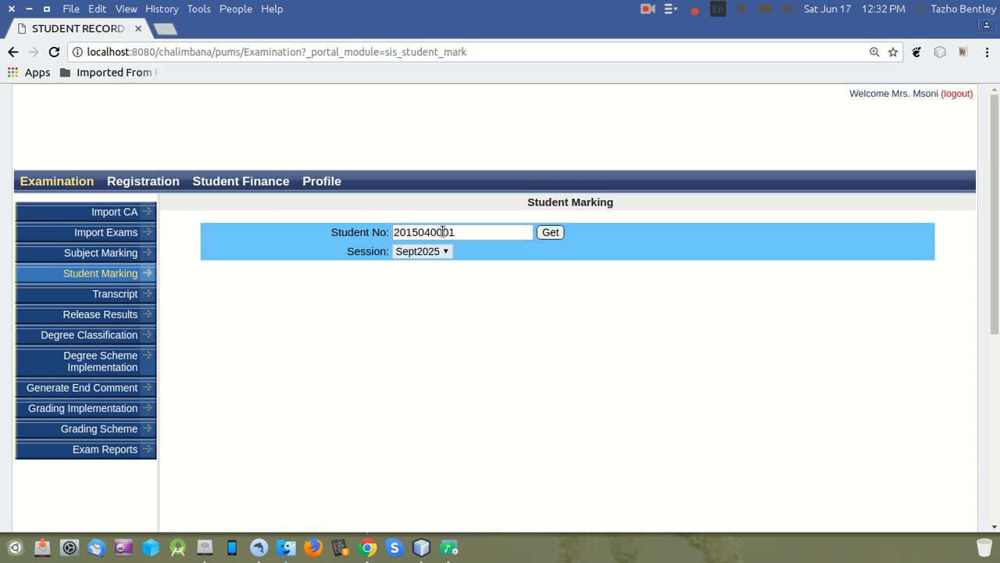
pyautogui.moveTo(455, 232); pyautogui.dragTo(393, 230)
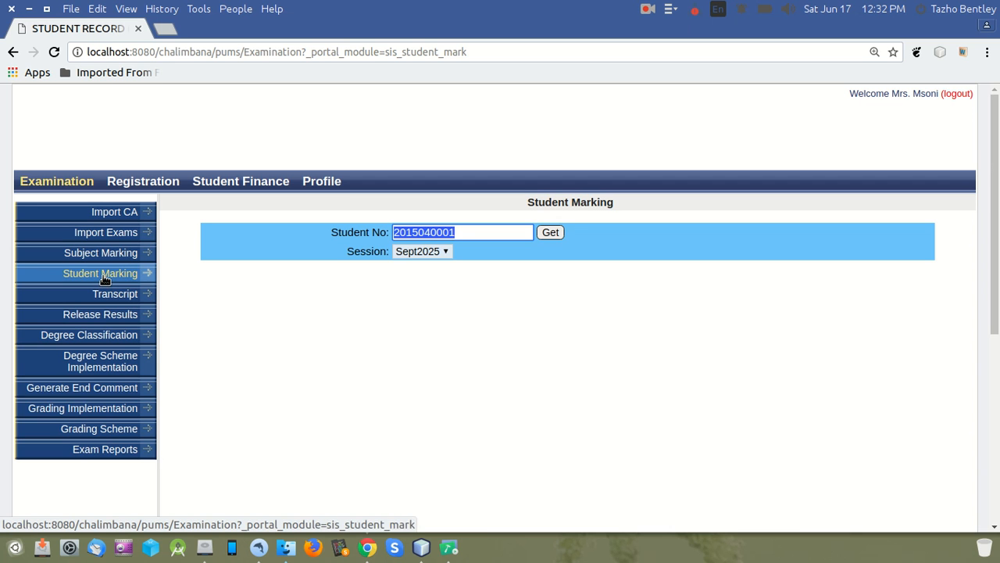
# Try Publish & Print Results twice from Transcript, then view Release Results, which shows an SQL GROUP BY error
pyautogui.click(119, 295)
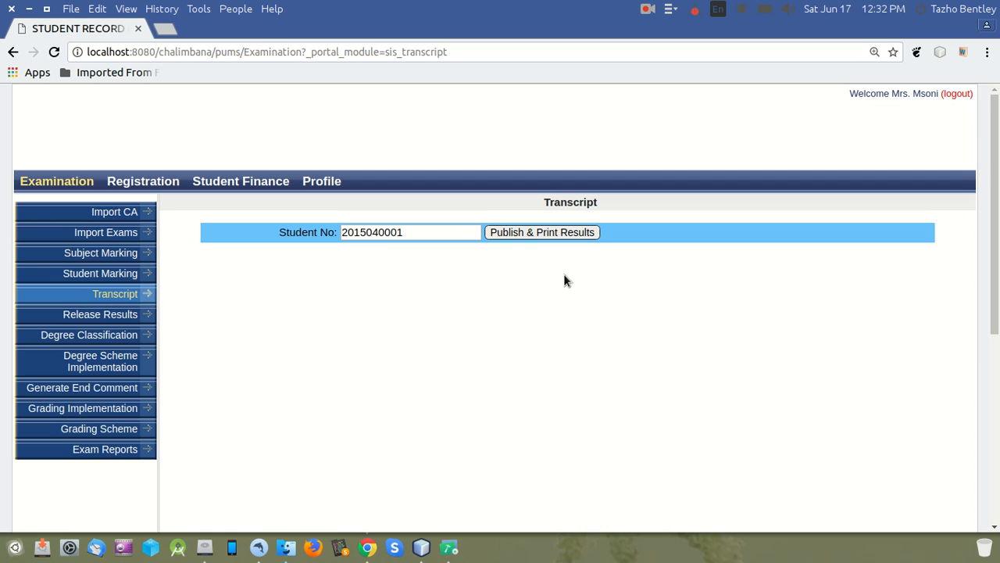
pyautogui.click(526, 234)
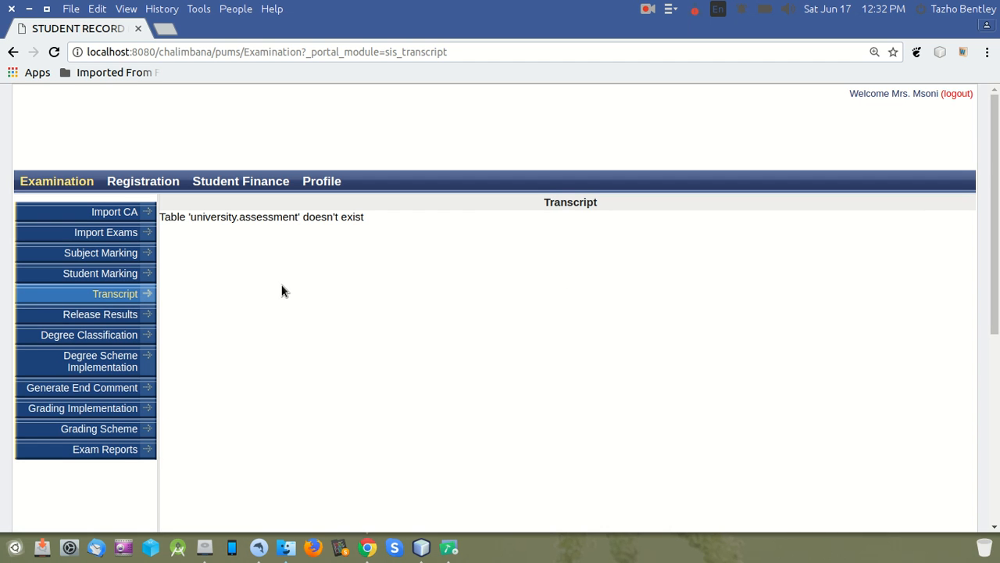
pyautogui.click(112, 296)
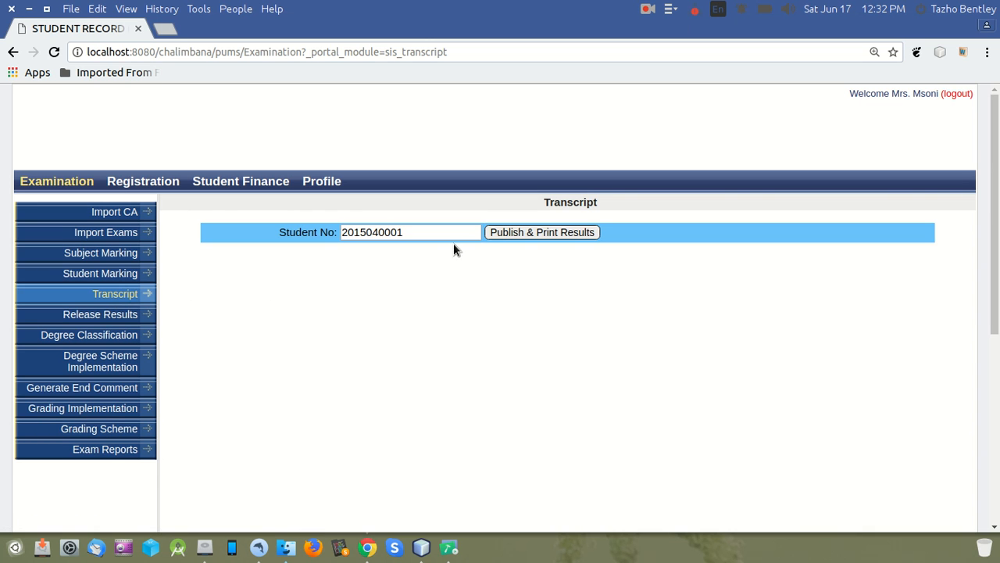
pyautogui.click(542, 232)
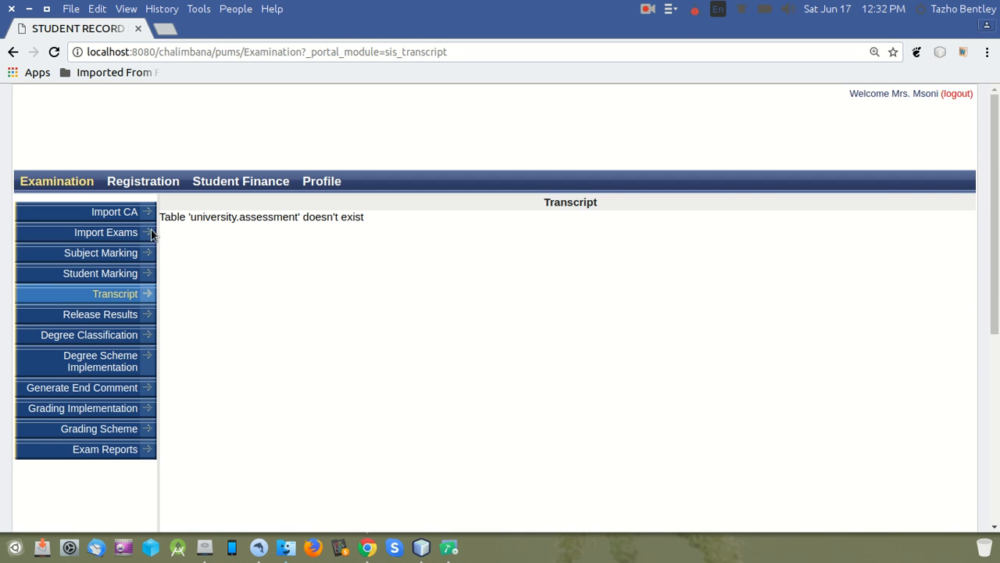
pyautogui.click(118, 293)
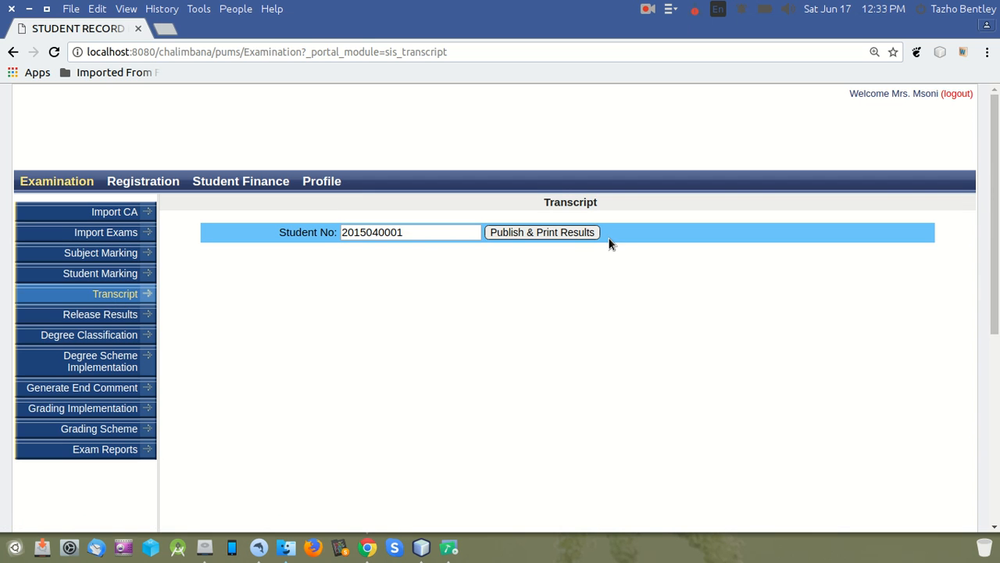
pyautogui.click(114, 316)
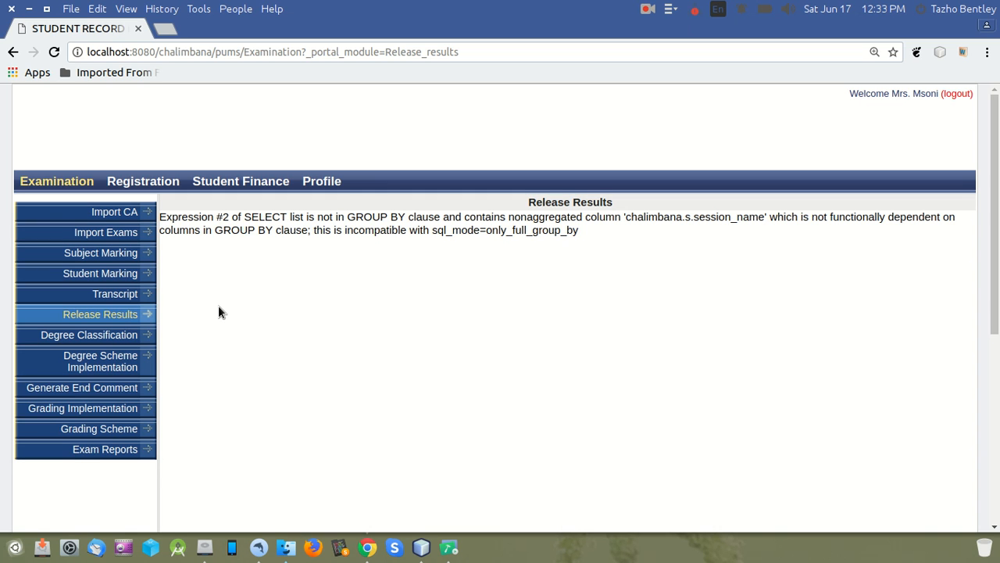
# View the Degree Classification bands: Distinction 28.0–40.0, Merit 20.0–27.5, Credit 12.0–19.5, Pass 8.0–12.0
pyautogui.click(110, 337)
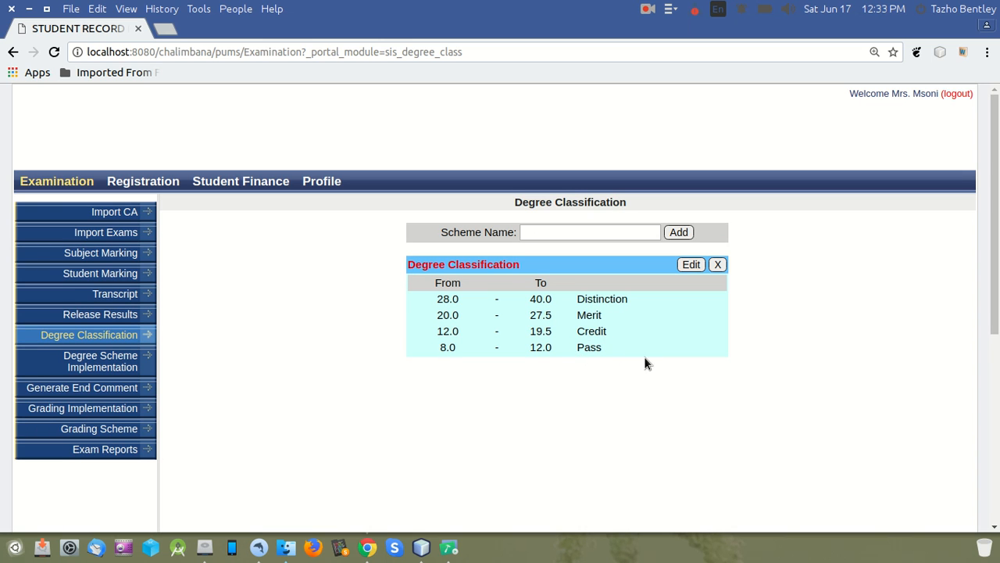
# Inspect the new degree classification form's CGPA Low, CGPA High and Class Title fields without saving
pyautogui.click(679, 236)
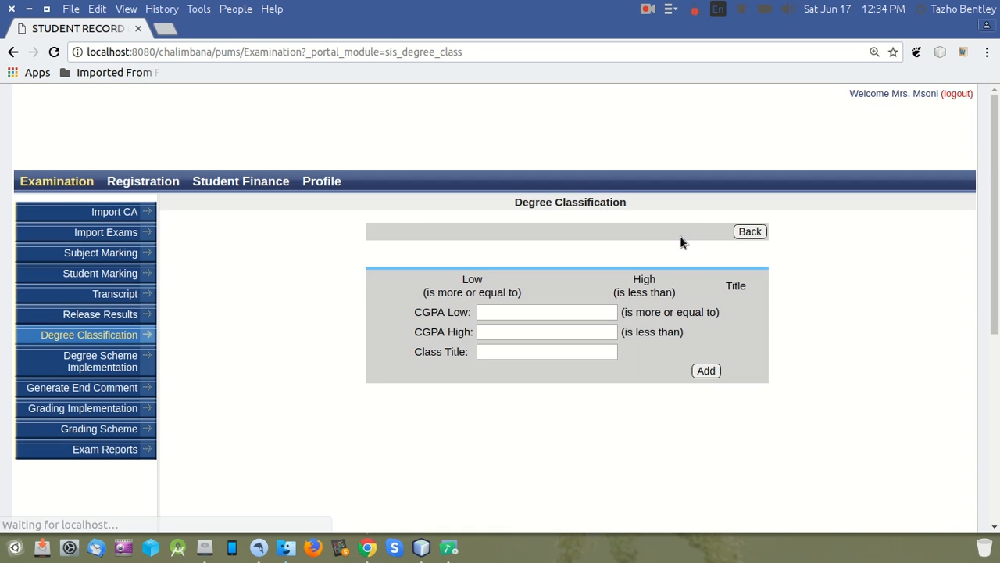
pyautogui.click(508, 312)
pyautogui.click(508, 331)
pyautogui.click(508, 352)
pyautogui.click(508, 313)
pyautogui.click(511, 333)
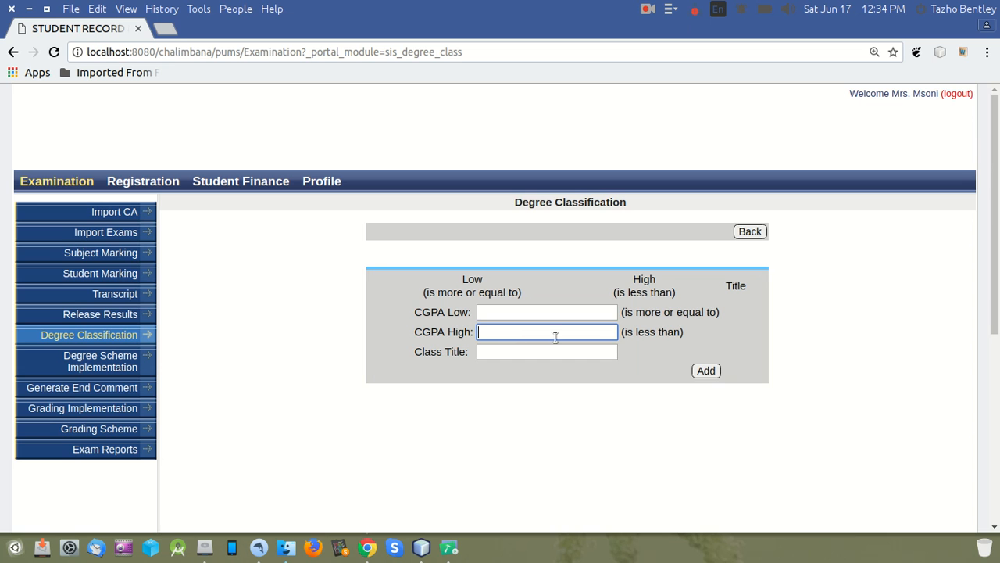
pyautogui.click(749, 231)
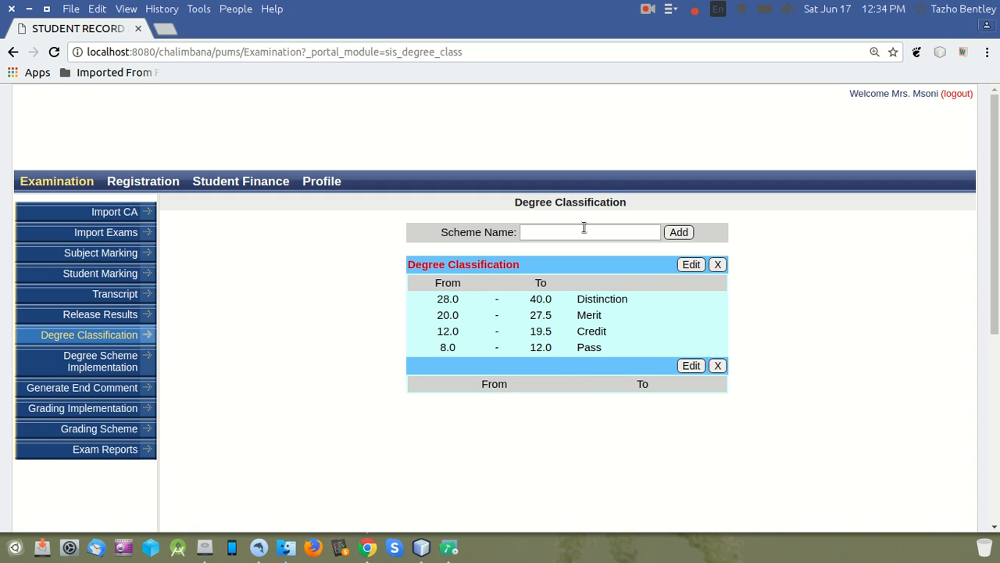
# Review the classification scheme's edit form, then go to Degree Scheme Implementation for April2017
pyautogui.click(689, 264)
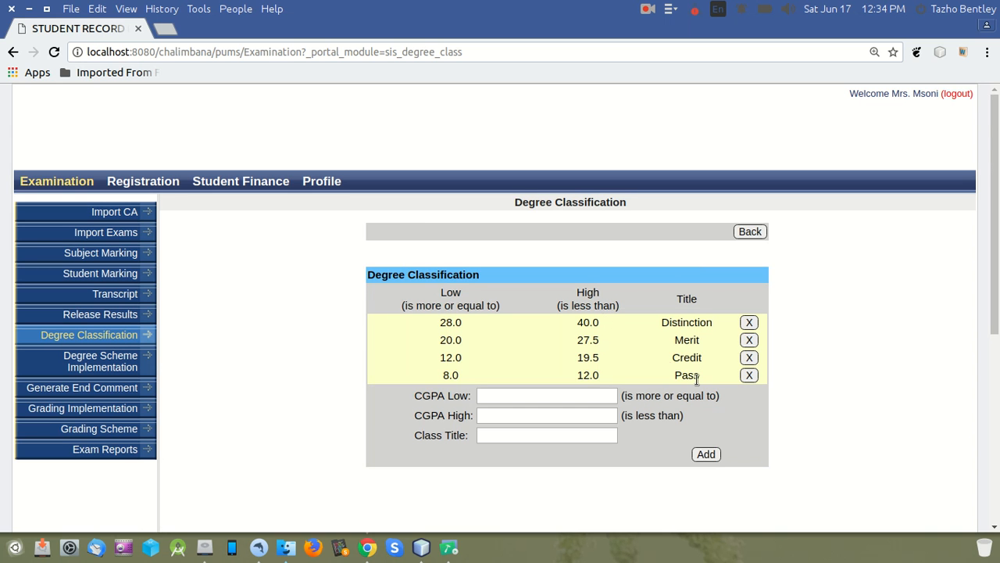
pyautogui.scroll(-2, 696, 372)
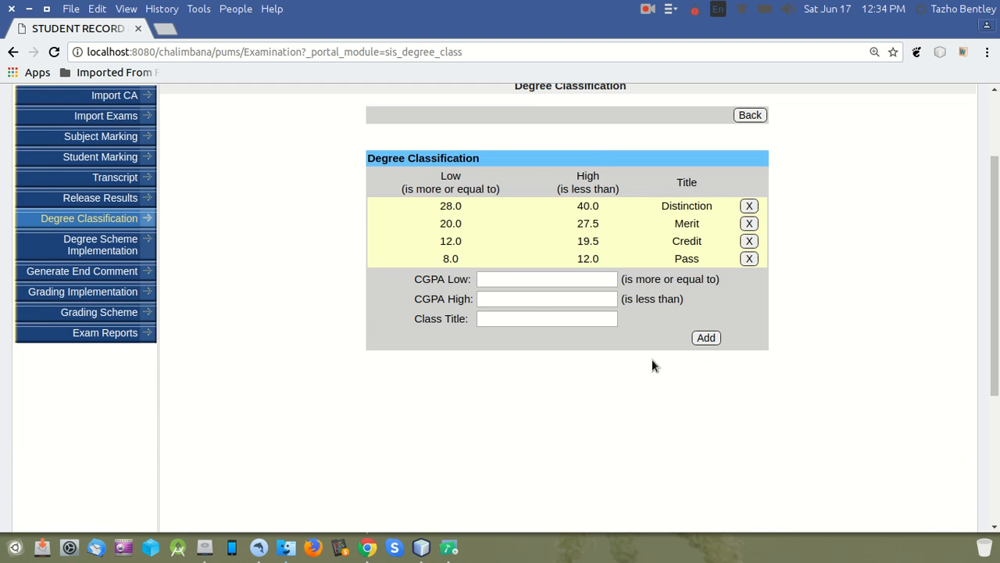
pyautogui.scroll(3, 310, 306)
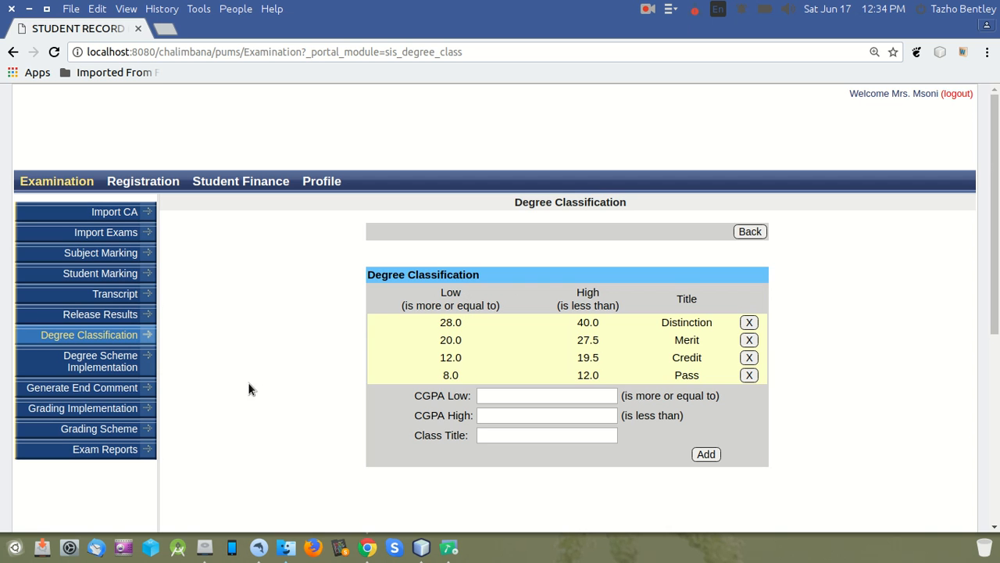
pyautogui.click(114, 366)
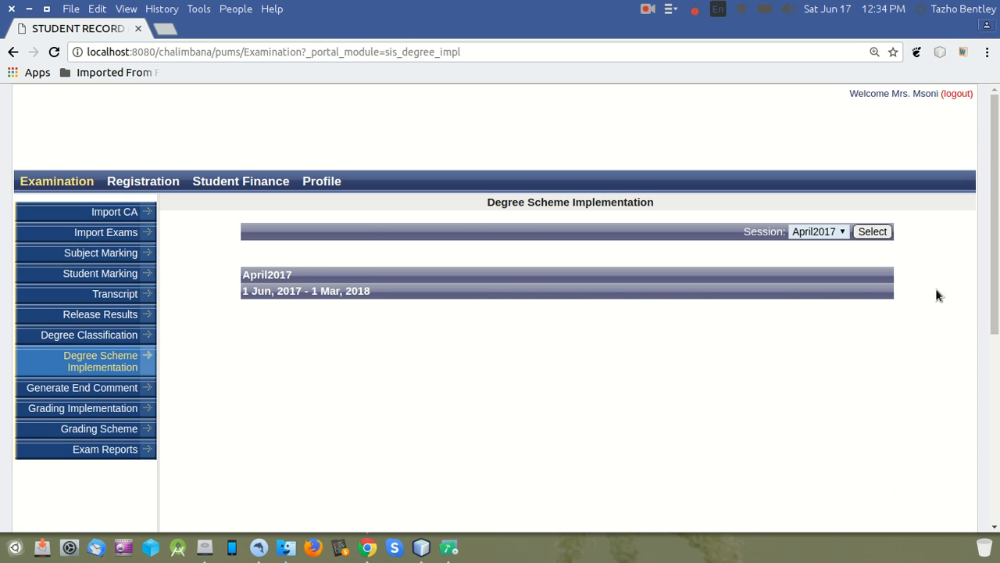
# Load the April2017 programmes and check the BED-PRI and PTD marking schemes without changing them
pyautogui.click(882, 232)
pyautogui.scroll(-2, 853, 346)
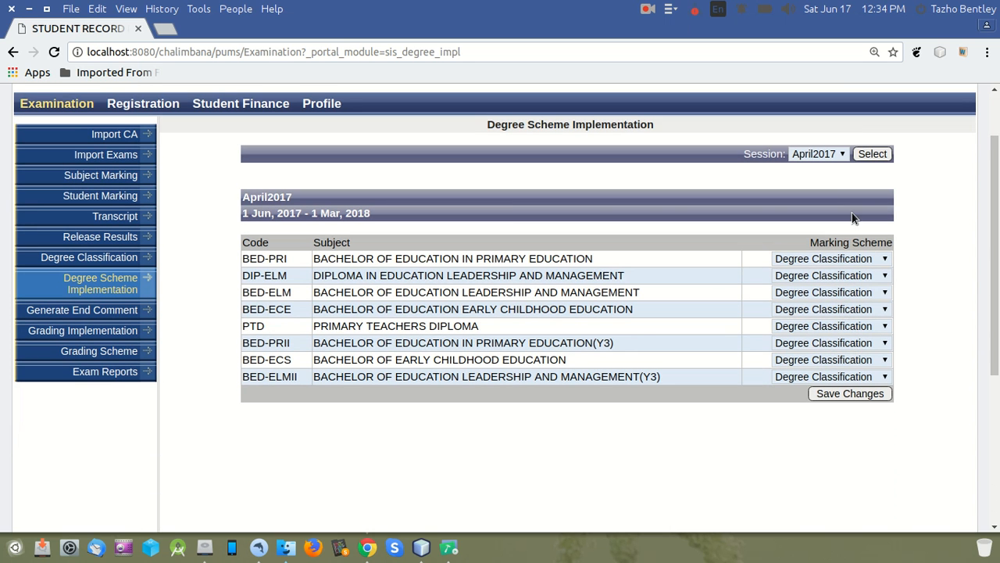
pyautogui.click(859, 258)
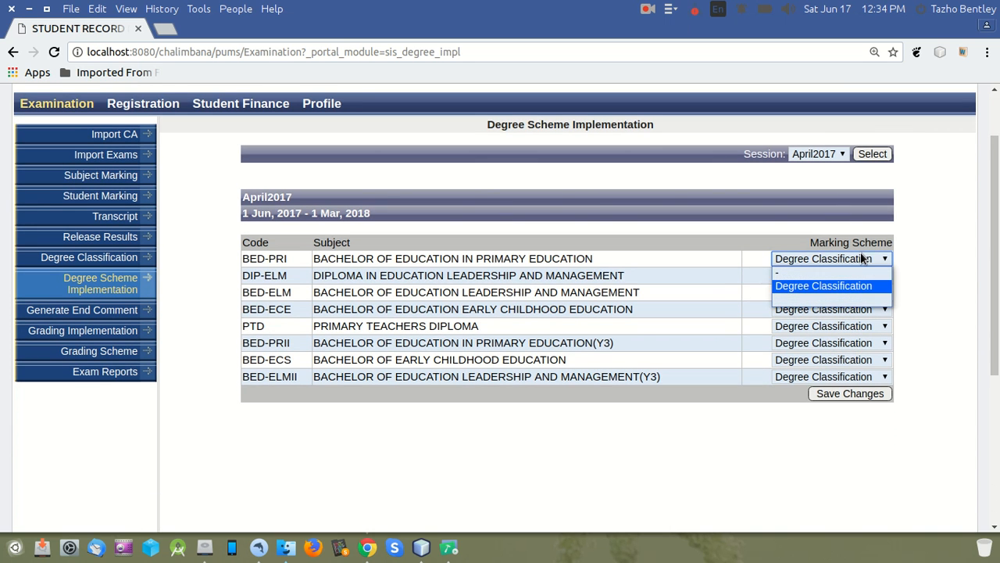
pyautogui.click(949, 261)
pyautogui.scroll(-5, 591, 296)
pyautogui.scroll(3, 592, 297)
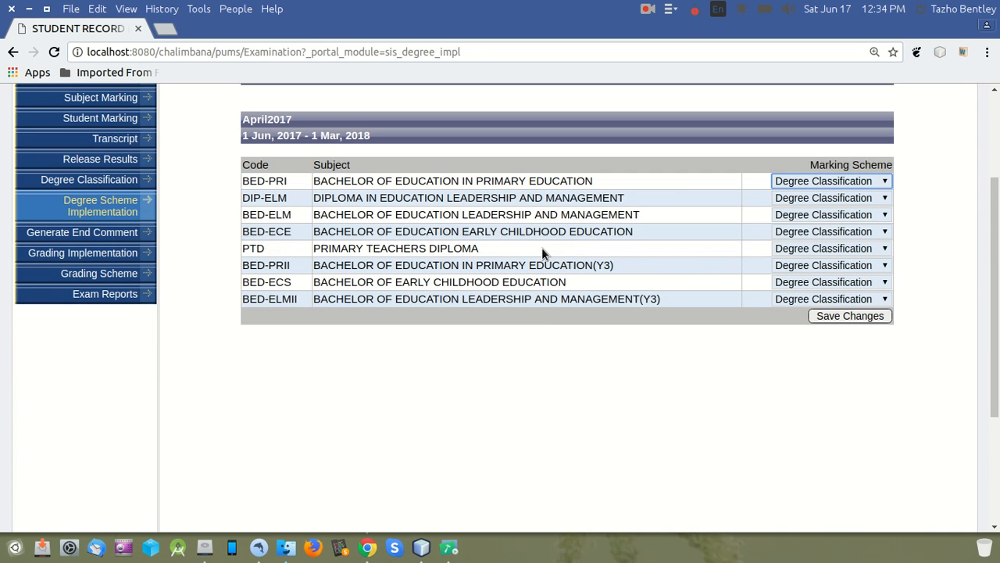
pyautogui.click(823, 250)
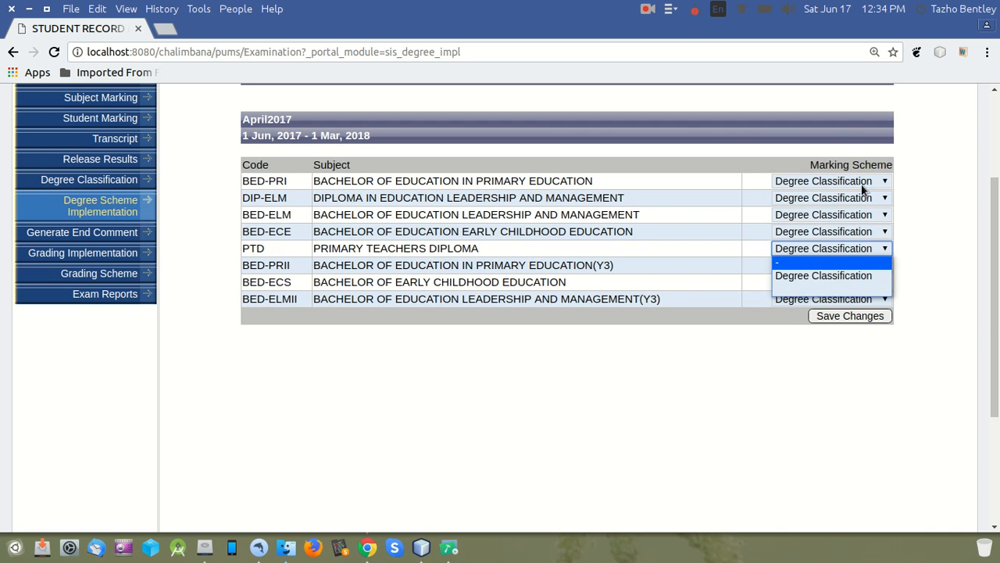
pyautogui.click(657, 403)
# Go to Generate End Comment and bring up its Program Name list
pyautogui.scroll(1, 684, 394)
pyautogui.scroll(1, 685, 388)
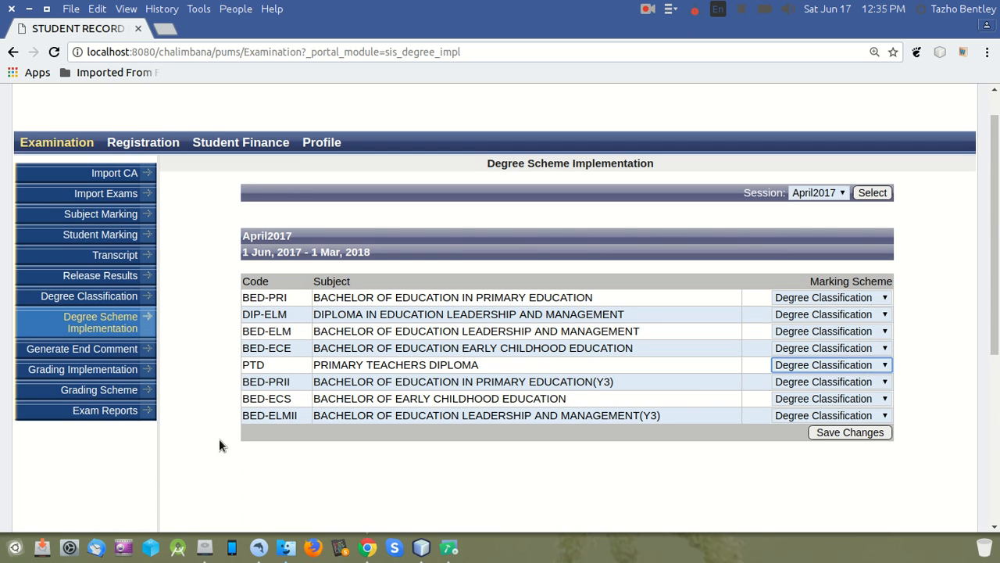
pyautogui.click(287, 297)
pyautogui.moveTo(287, 298); pyautogui.dragTo(208, 297)
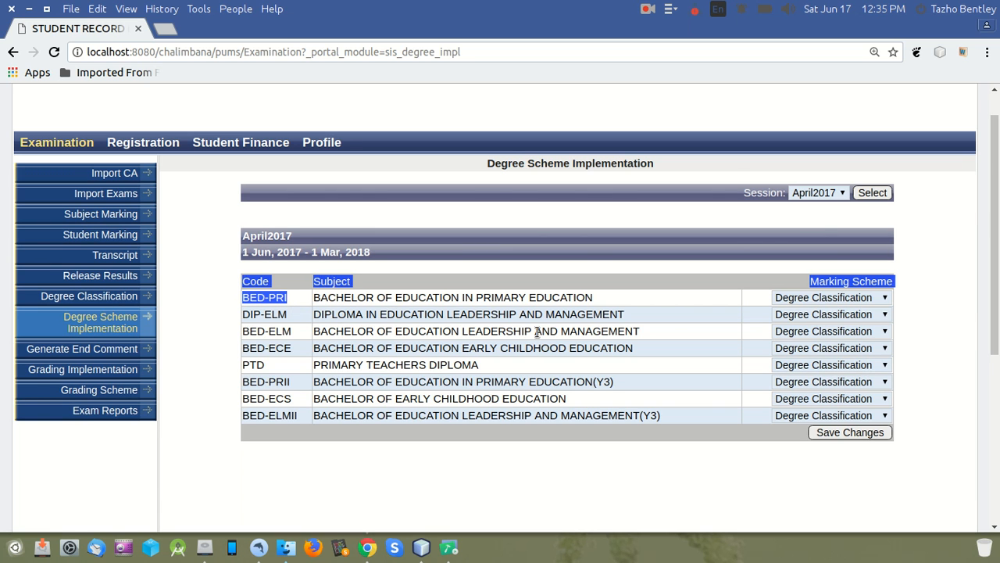
pyautogui.click(694, 276)
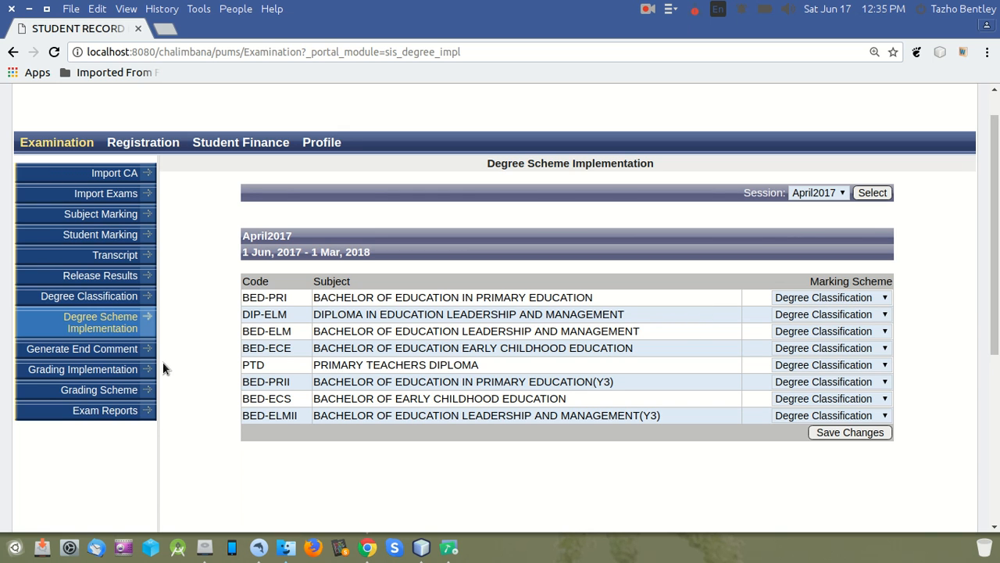
pyautogui.click(90, 349)
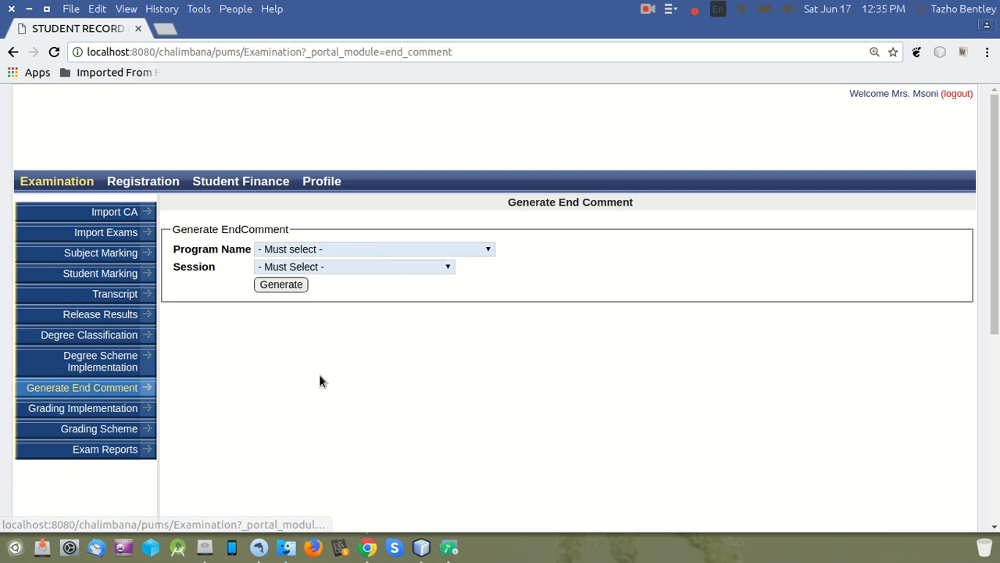
pyautogui.click(370, 249)
# Generate end comments for PTD - PRIMARY TEACHERS DIPLOMA in session April2016
pyautogui.click(358, 368)
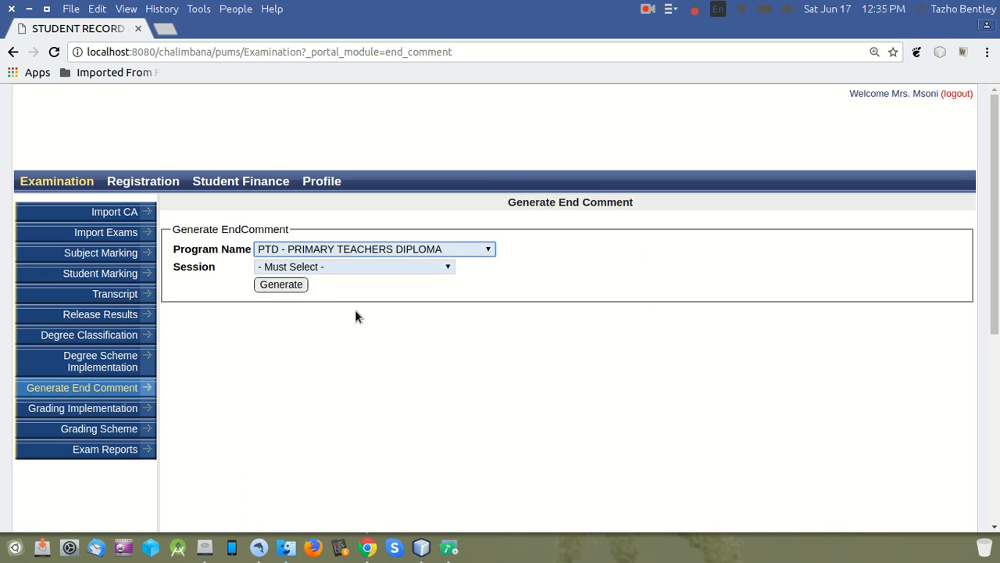
pyautogui.click(355, 267)
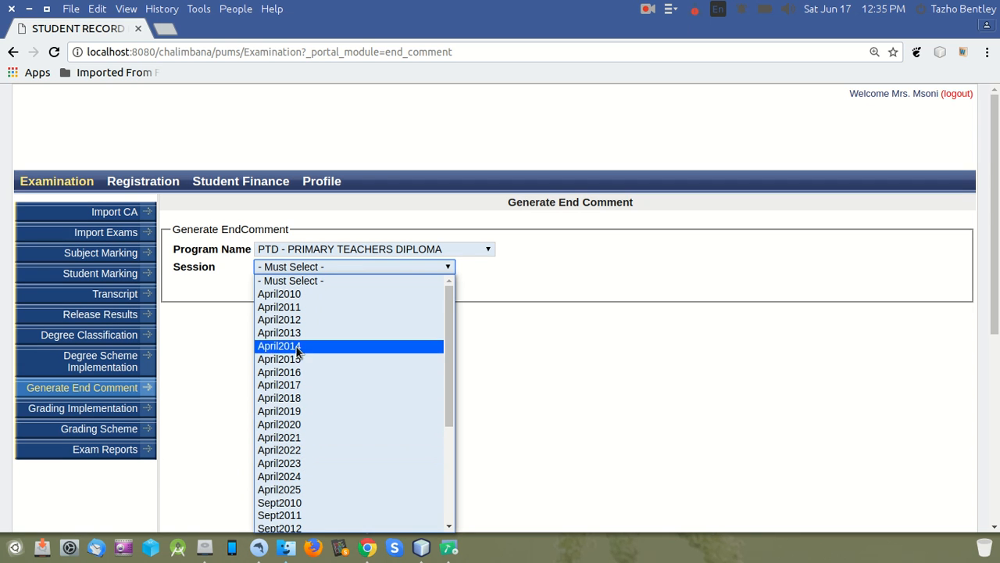
pyautogui.click(298, 373)
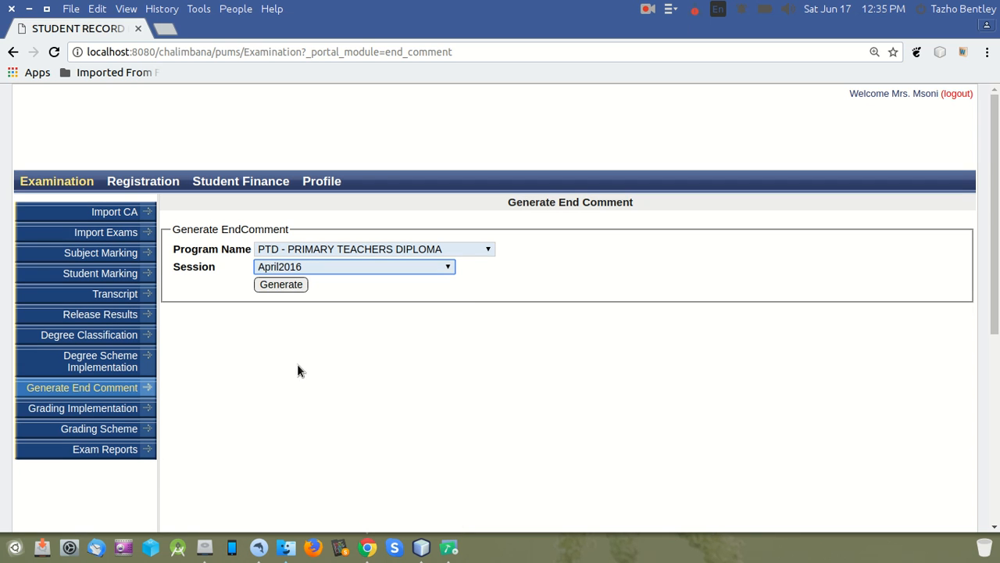
pyautogui.click(283, 284)
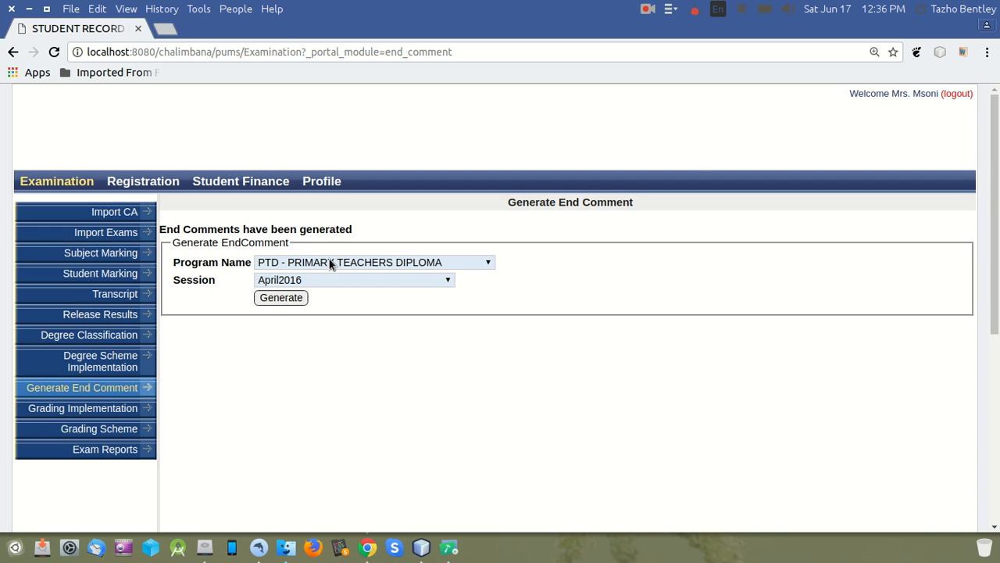
pyautogui.moveTo(636, 202); pyautogui.dragTo(483, 190)
pyautogui.click(611, 226)
# Switch the session to April2017 and go to Grading Implementation
pyautogui.click(335, 278)
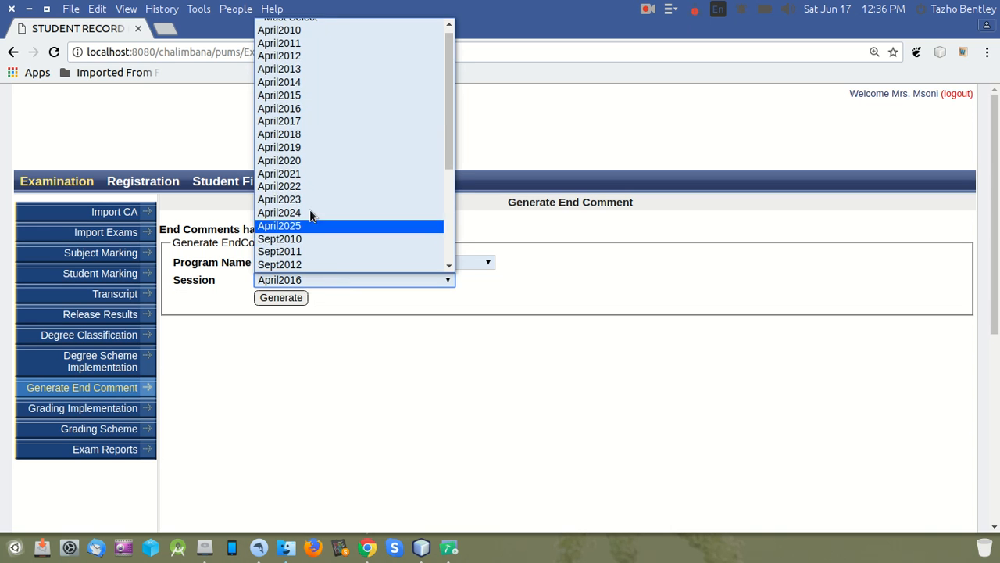
pyautogui.click(289, 122)
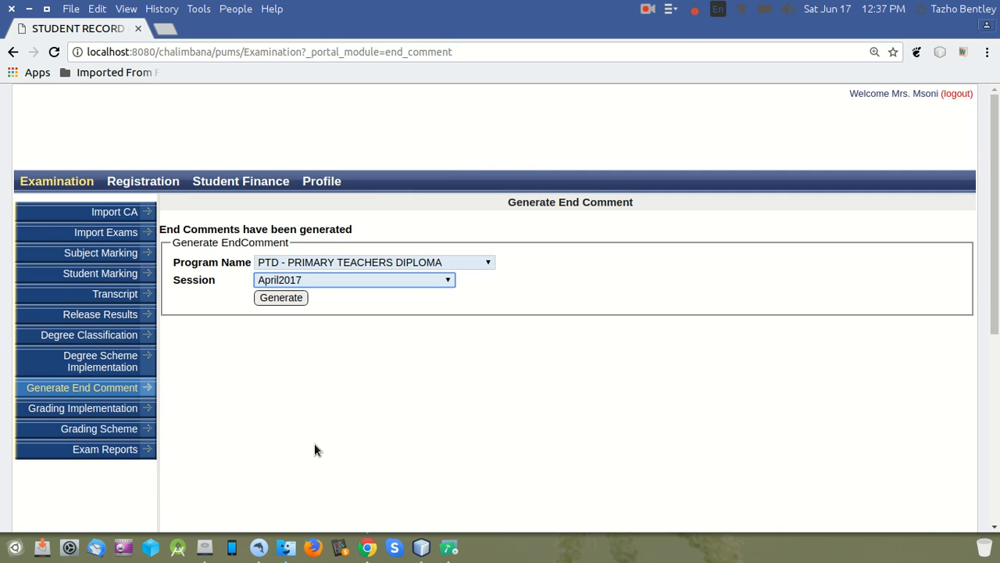
pyautogui.click(109, 407)
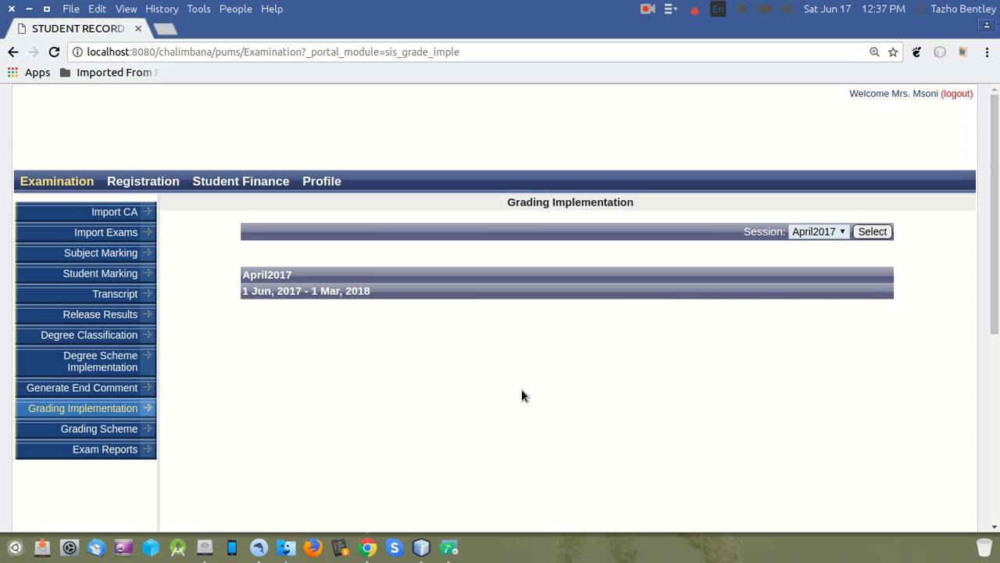
# Load the grading implementation table for the April2016 session
pyautogui.click(831, 231)
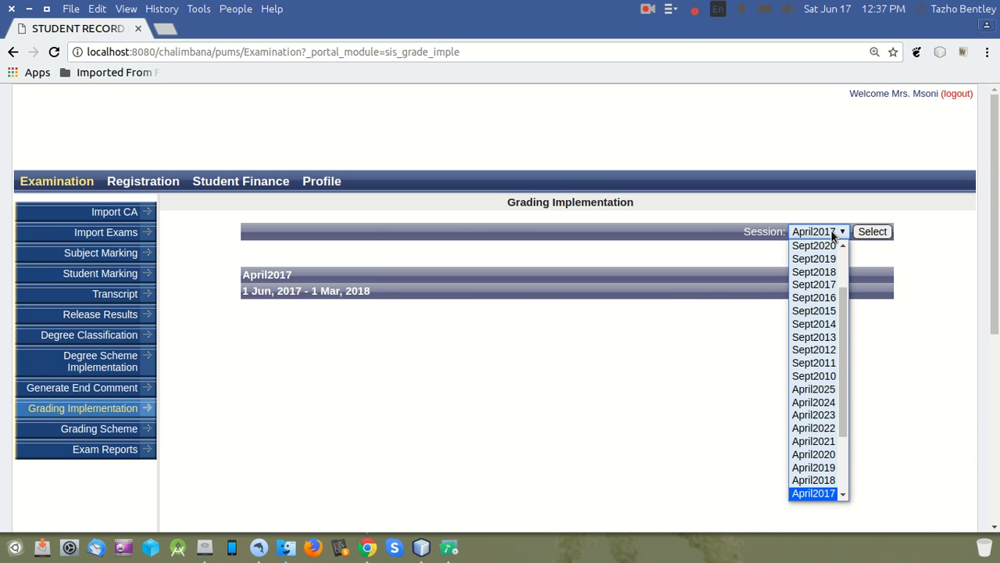
pyautogui.scroll(-2, 829, 429)
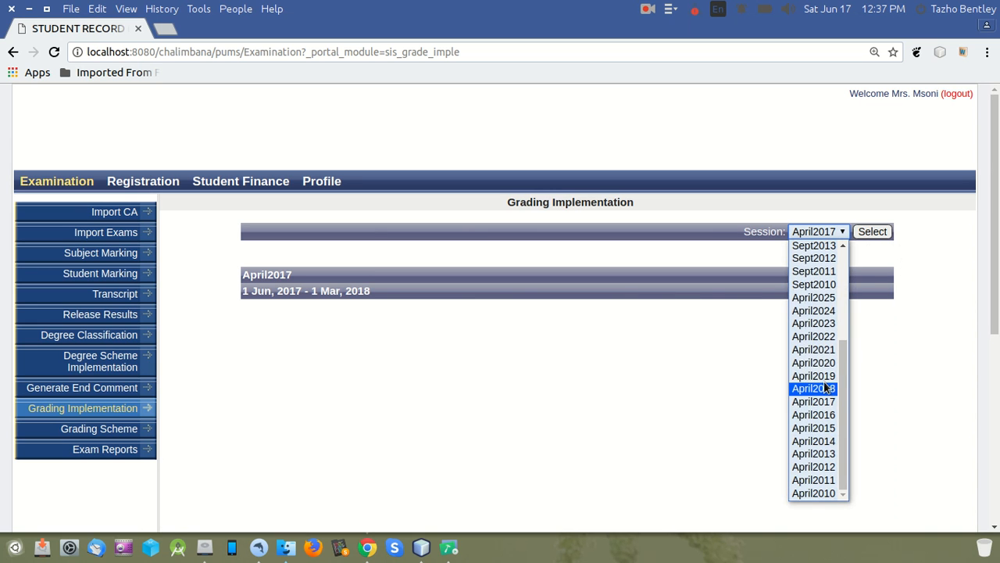
pyautogui.click(816, 415)
pyautogui.click(871, 231)
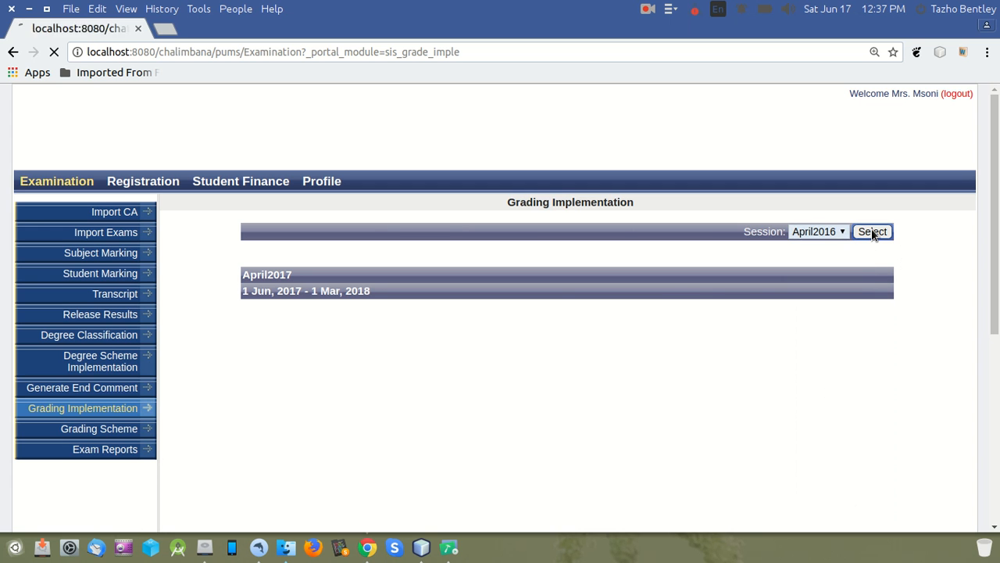
# Check the programmes' Marking Scheme dropdowns, including PTD, leaving each on Grading1
pyautogui.scroll(-2, 883, 281)
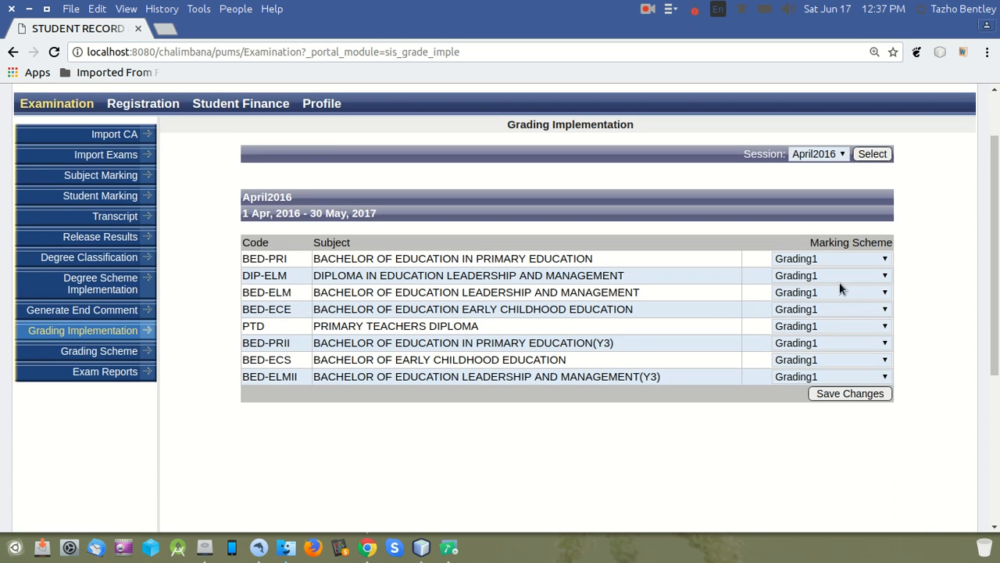
pyautogui.click(862, 258)
pyautogui.click(862, 257)
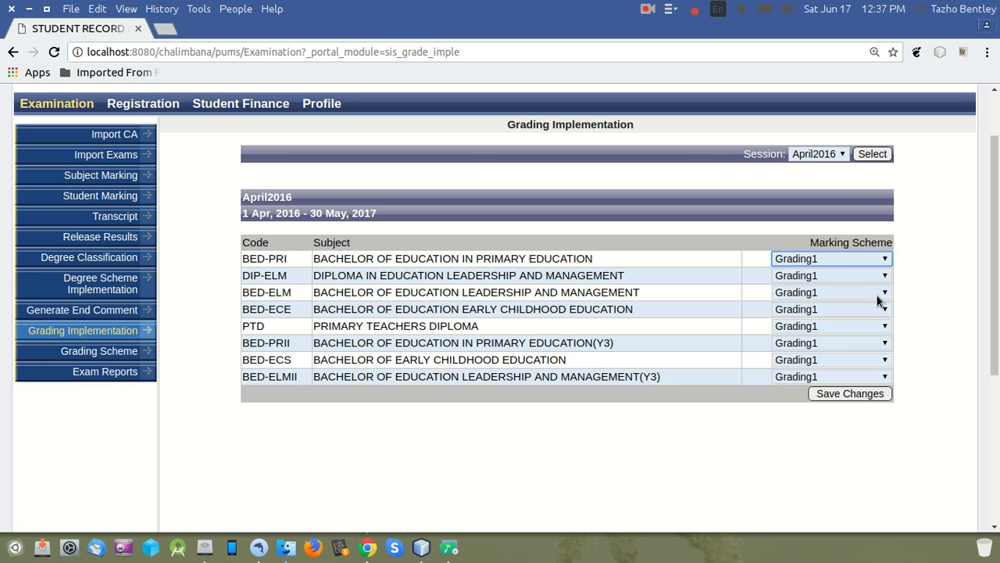
pyautogui.scroll(-3, 875, 313)
pyautogui.click(818, 210)
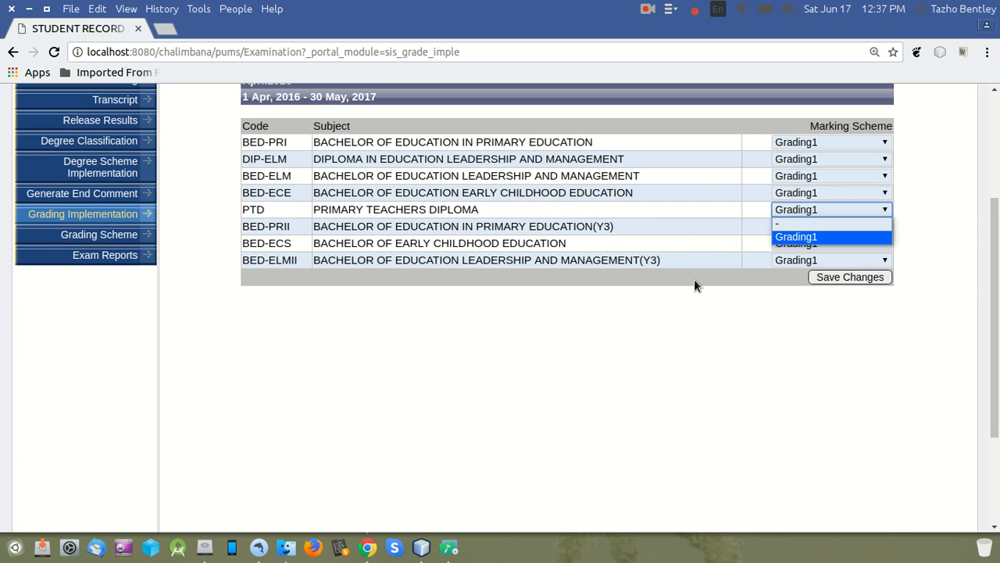
pyautogui.click(736, 368)
pyautogui.scroll(4, 738, 365)
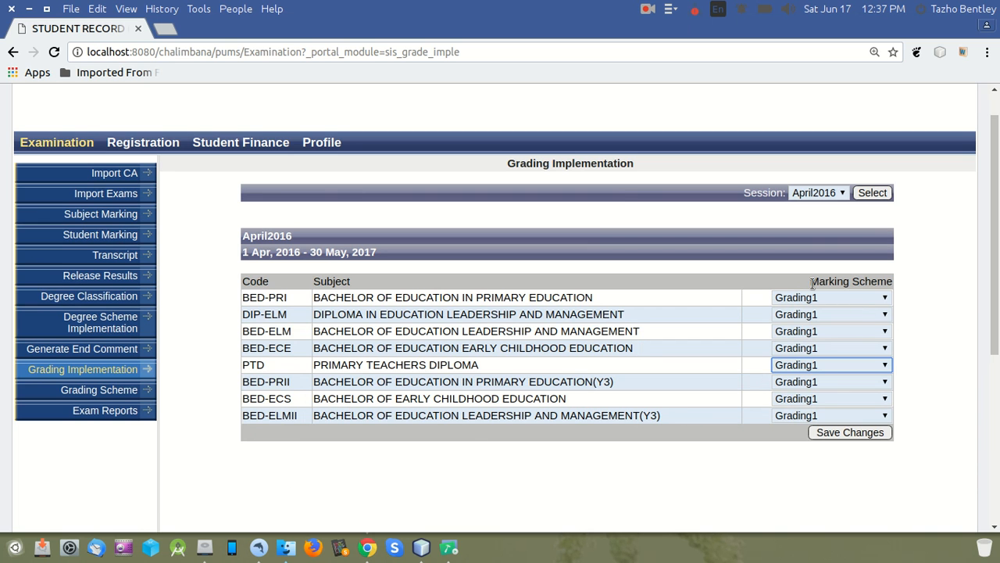
pyautogui.moveTo(813, 281); pyautogui.dragTo(911, 286)
pyautogui.click(933, 355)
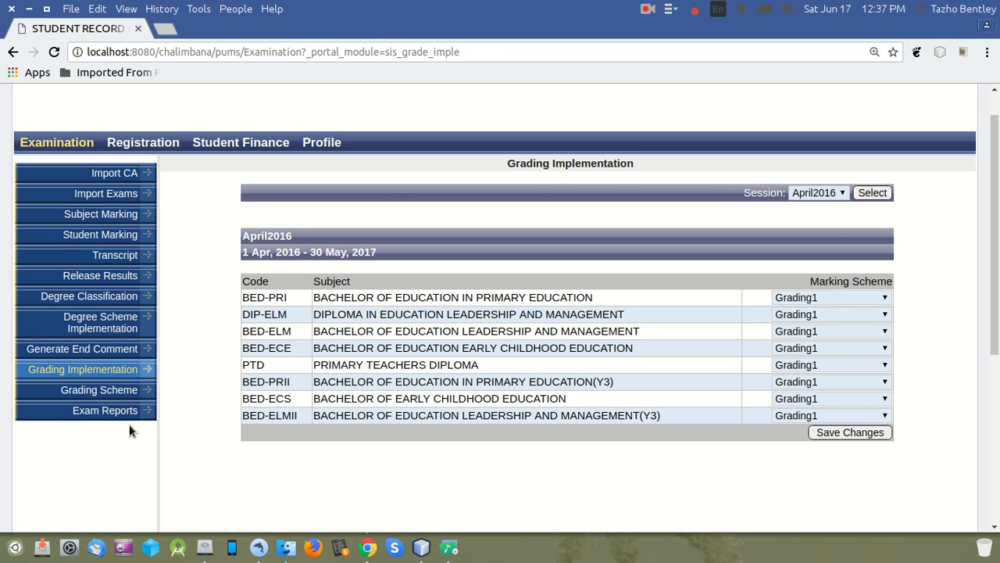
pyautogui.click(99, 390)
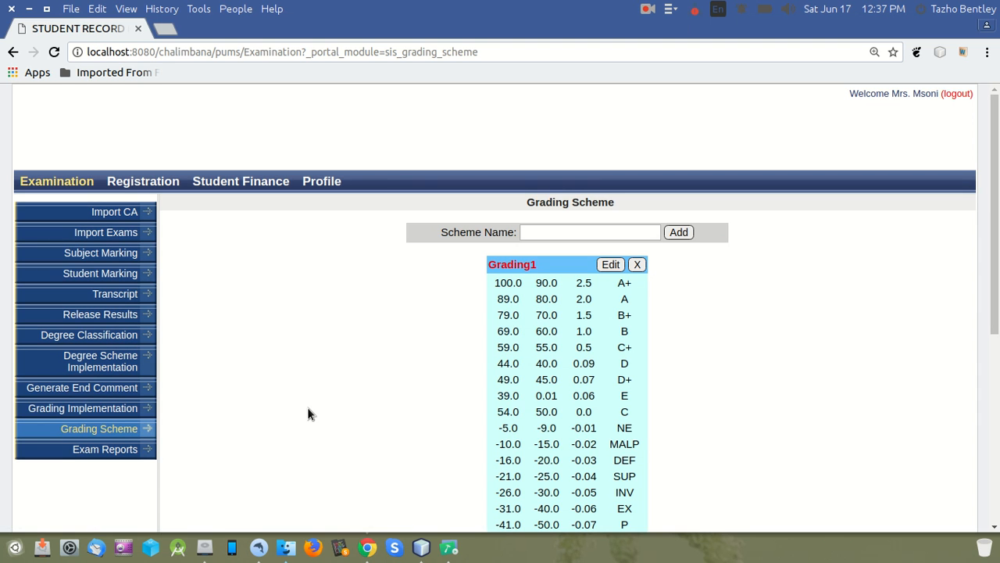
# Review Grading1's bands (100.0–90.0 A+, 89.0–80.0 A) in its edit view, then open Exam Reports
pyautogui.scroll(-3, 802, 368)
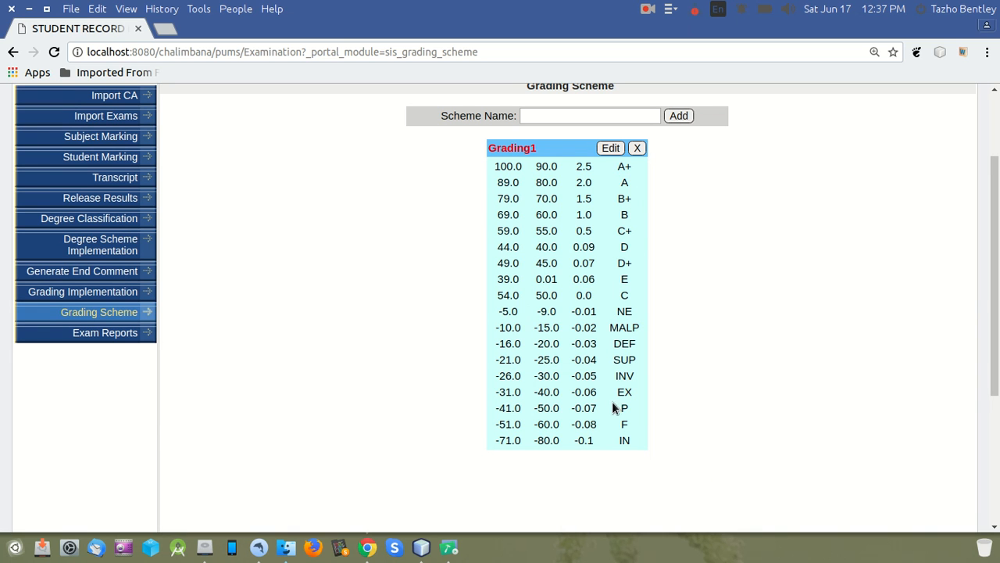
pyautogui.click(610, 148)
pyautogui.scroll(-4, 682, 204)
pyautogui.moveTo(996, 385); pyautogui.dragTo(995, 427)
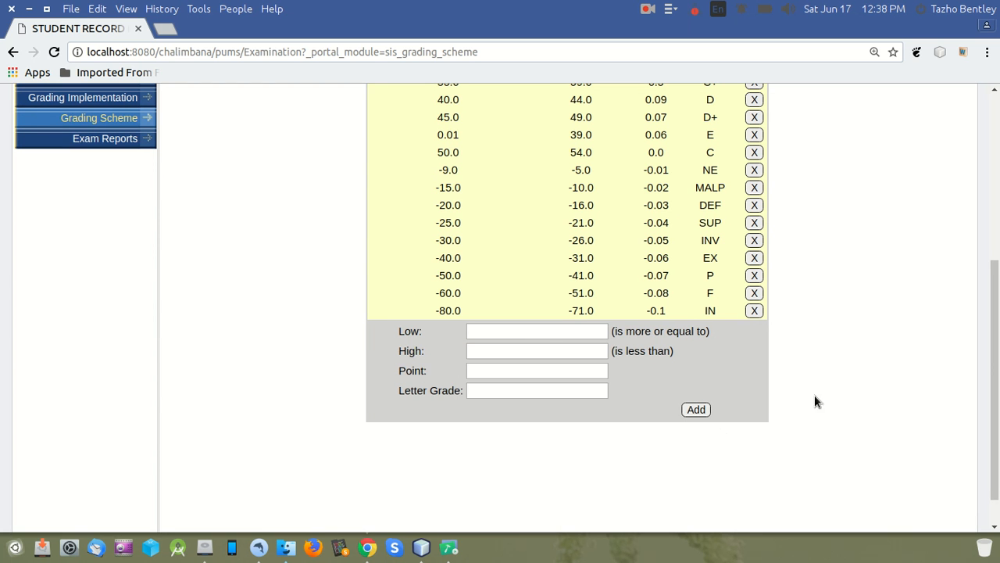
pyautogui.scroll(5, 829, 391)
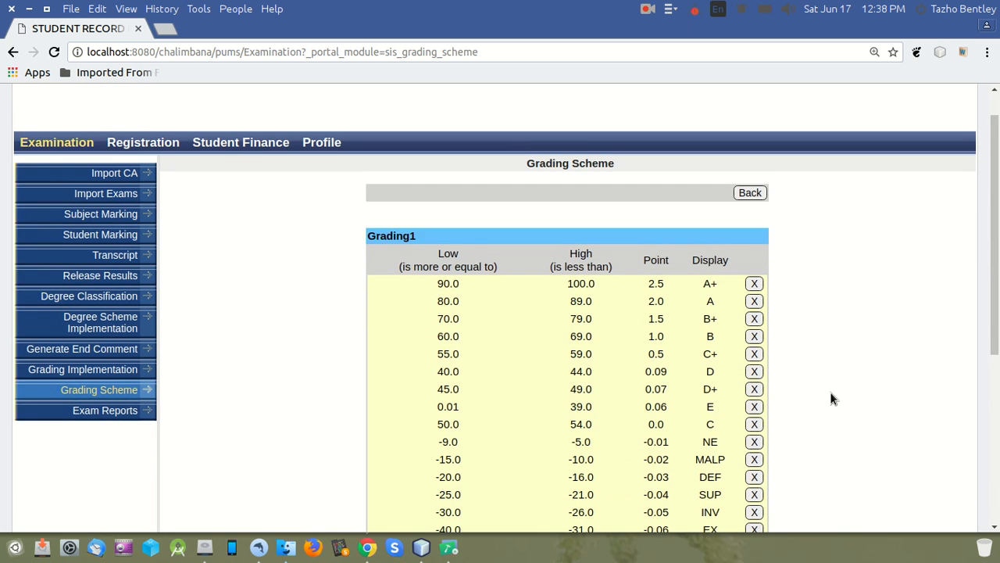
pyautogui.scroll(1, 830, 392)
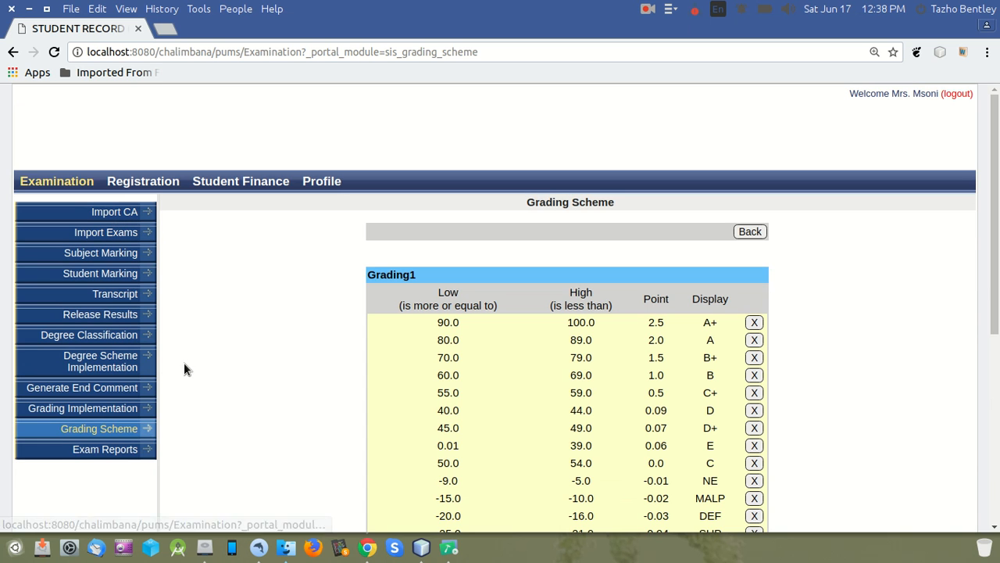
pyautogui.click(97, 451)
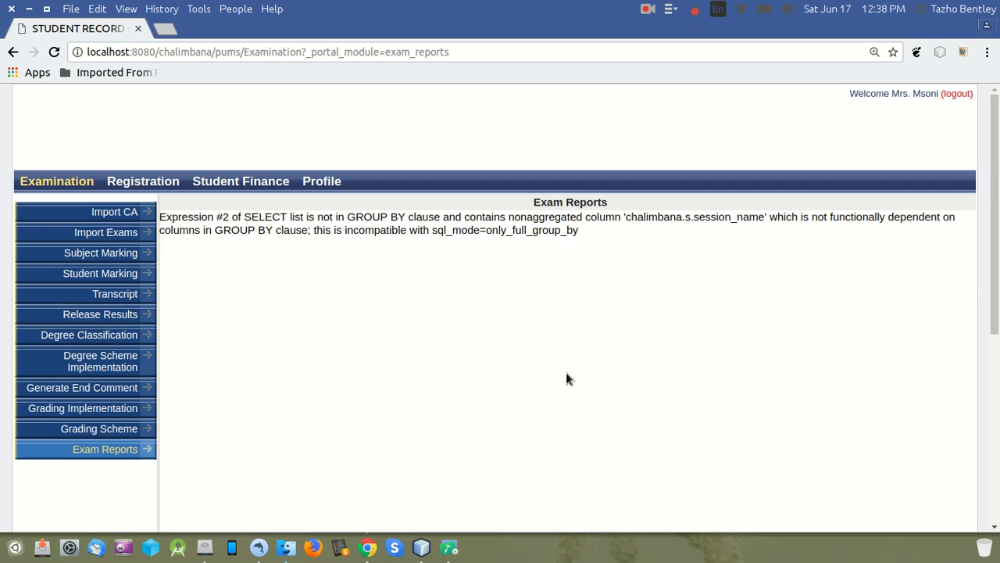
# Go to the Registration module's Class List page
pyautogui.click(143, 182)
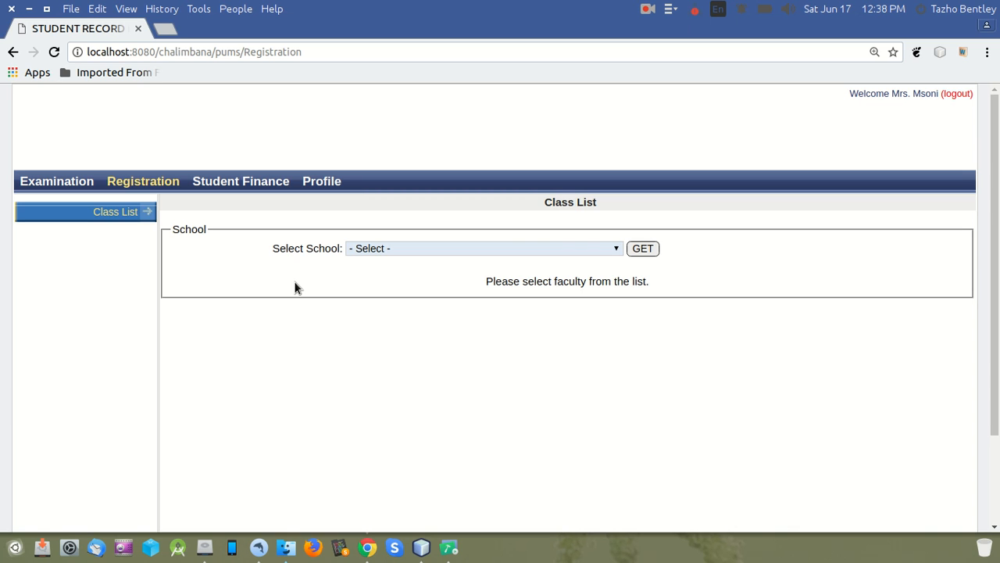
# Download the Literacy and Language Education class list CSV for 1001 - SCHOOL OF EDUCATION, then open Student Finance
pyautogui.click(381, 249)
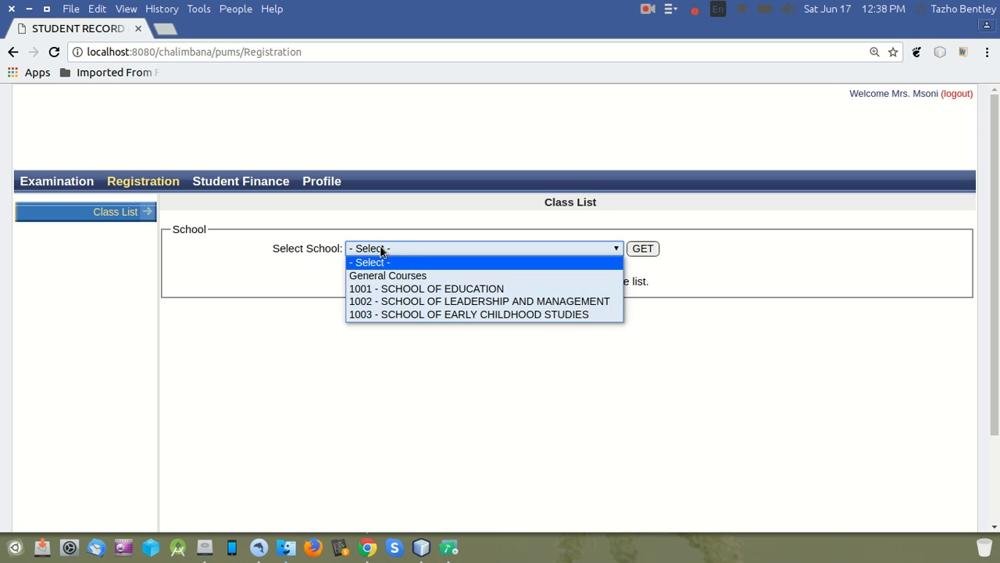
pyautogui.click(422, 288)
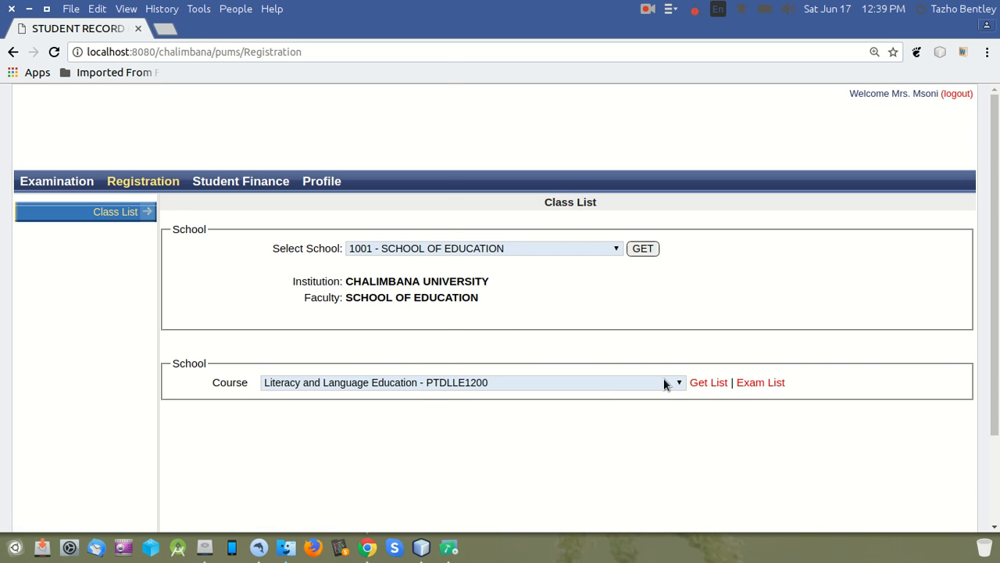
pyautogui.click(705, 383)
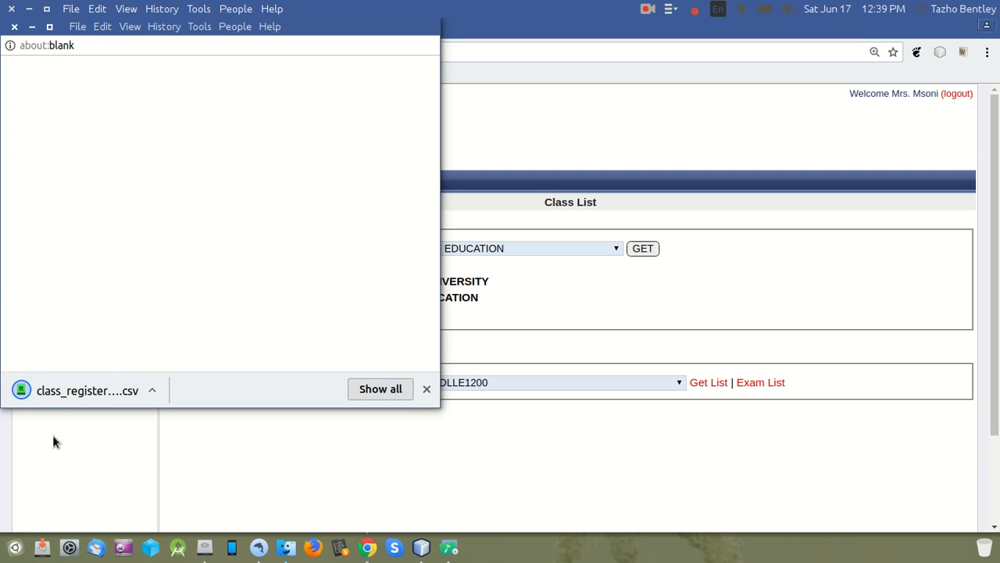
pyautogui.click(13, 28)
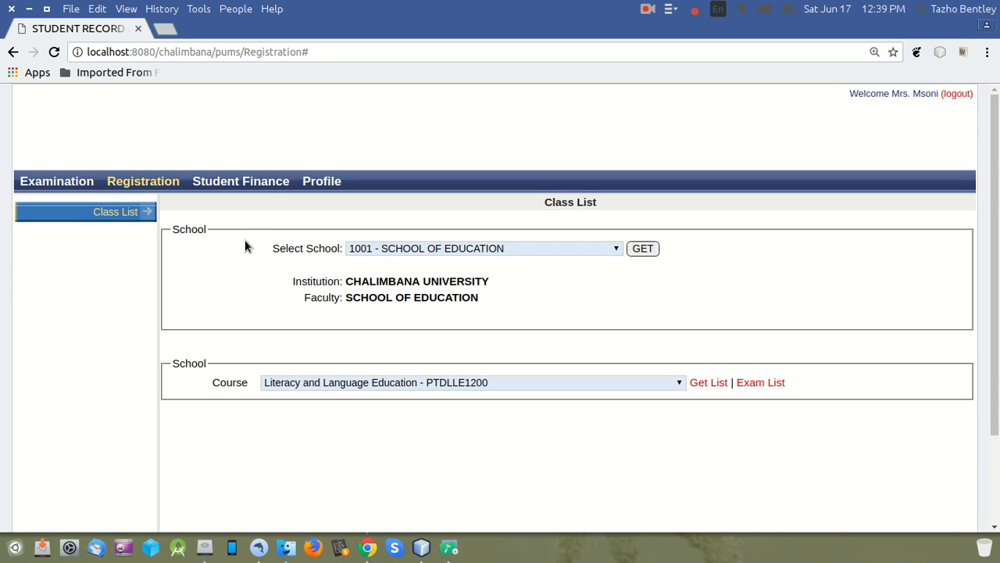
pyautogui.click(250, 183)
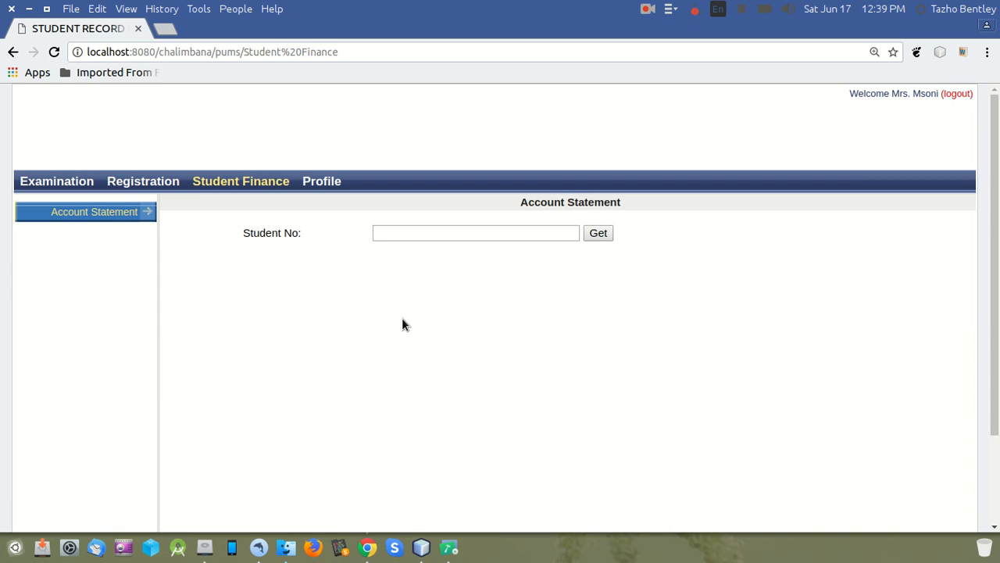
# Request the account statement for a saved student number, then open the Update Profile page
pyautogui.click(417, 234)
pyautogui.click(418, 235)
pyautogui.click(419, 251)
pyautogui.click(609, 235)
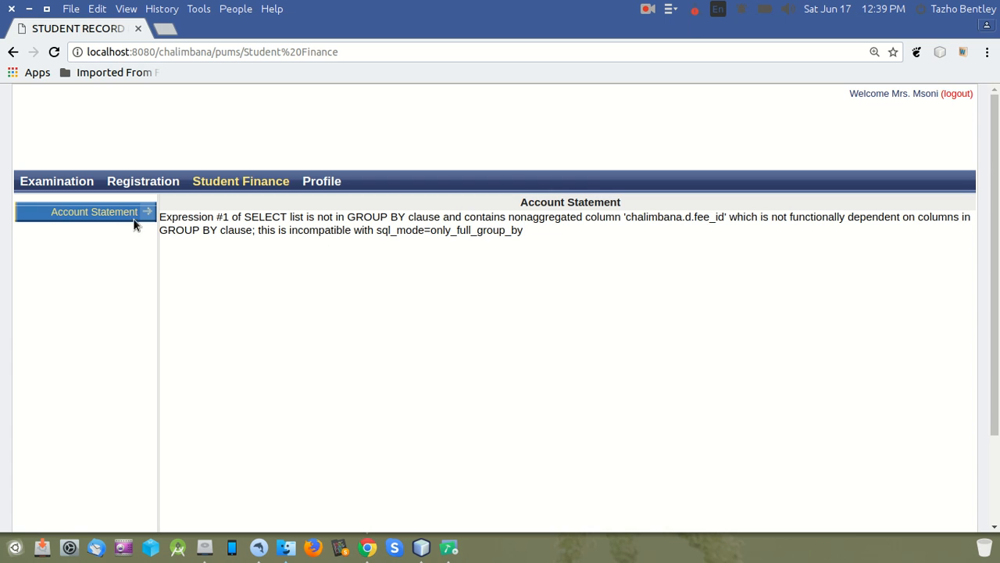
pyautogui.click(325, 186)
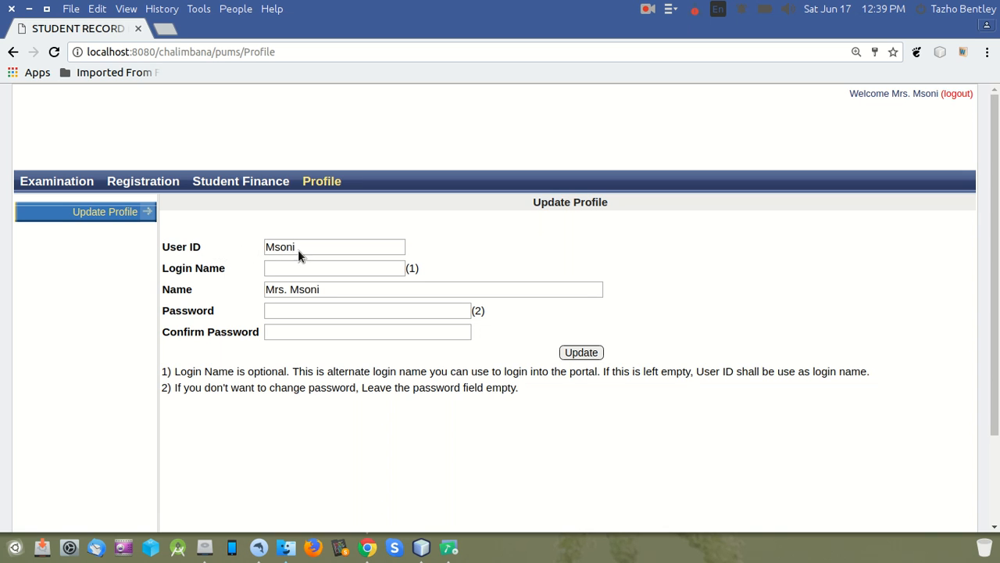
pyautogui.click(304, 270)
pyautogui.click(324, 294)
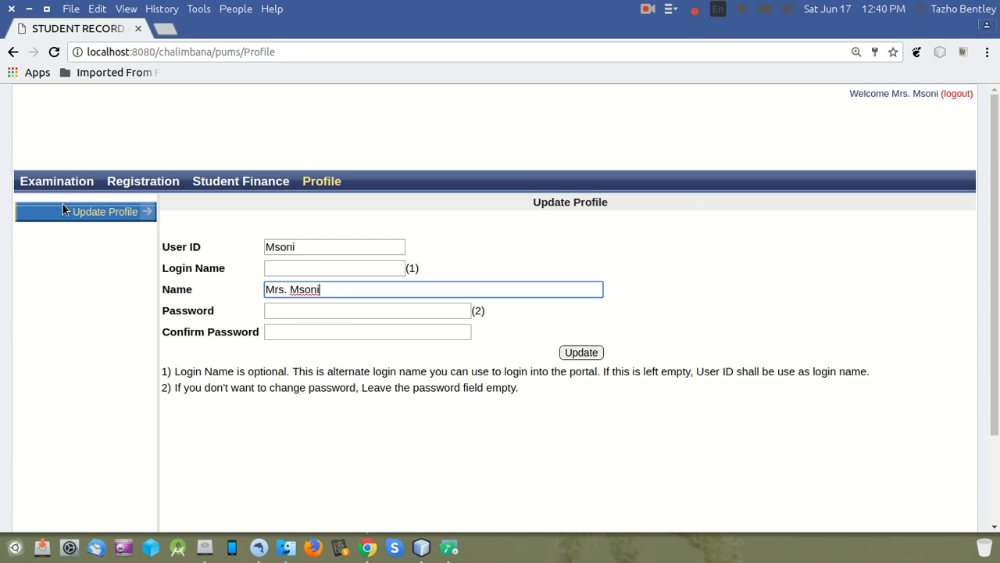
pyautogui.click(48, 182)
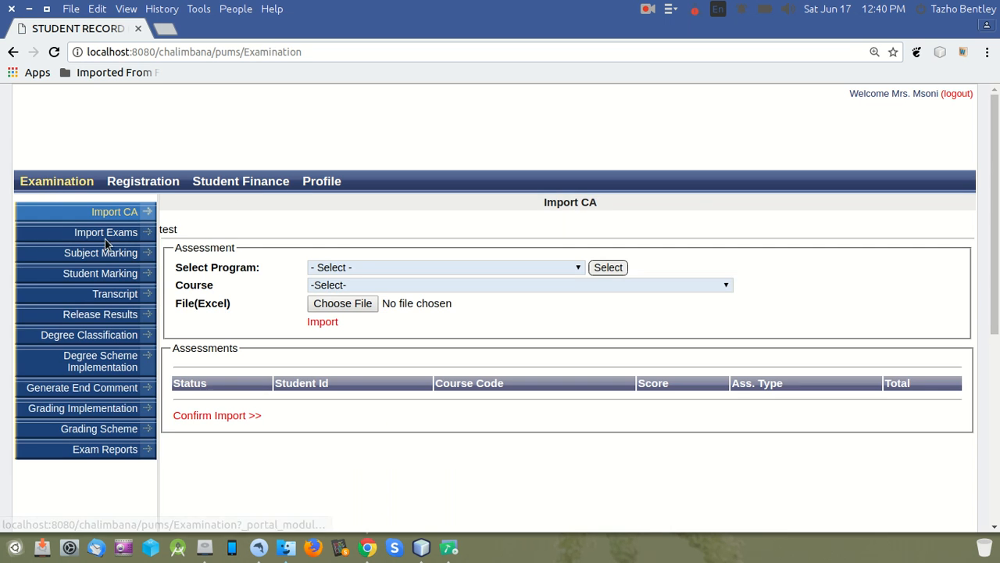